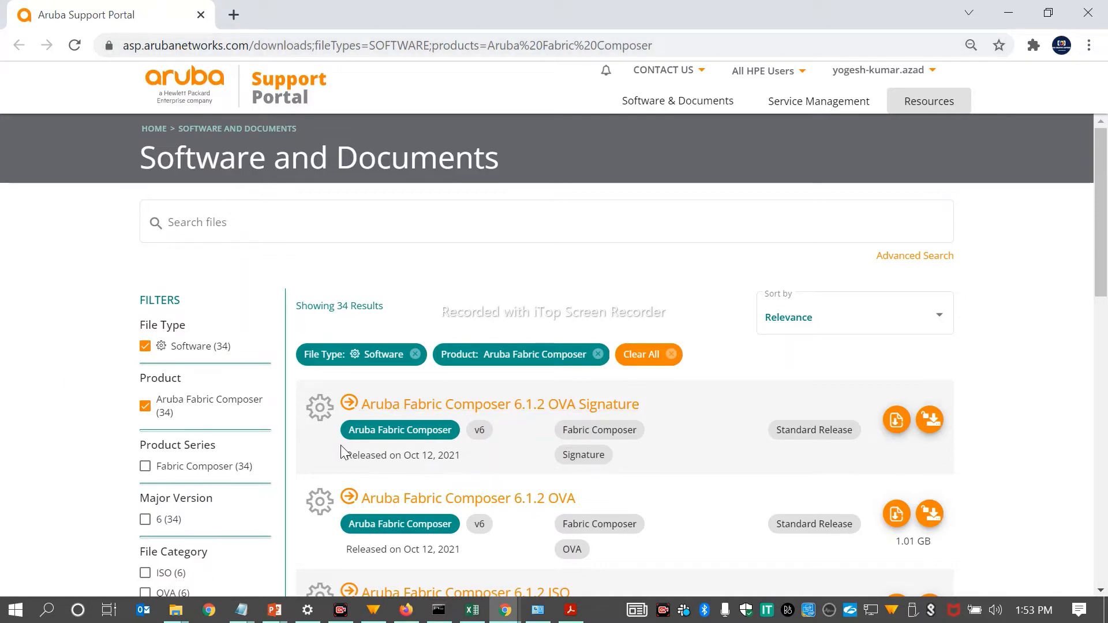
Step: Look through the Aruba Fabric Composer software downloads for the available 6.1.2 and 6.1.1 OVA, ISO and TAR packages
scroll(36, 445, "down", 3)
scroll(73, 421, "up", 3)
mouse_move(841, 97)
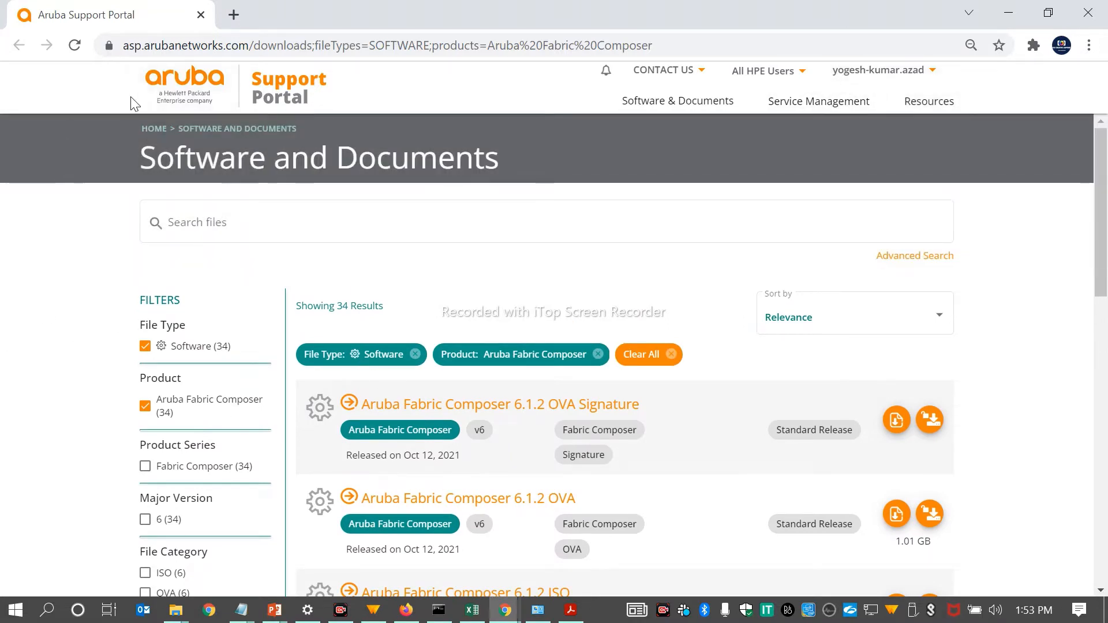
scroll(427, 326, "down", 1)
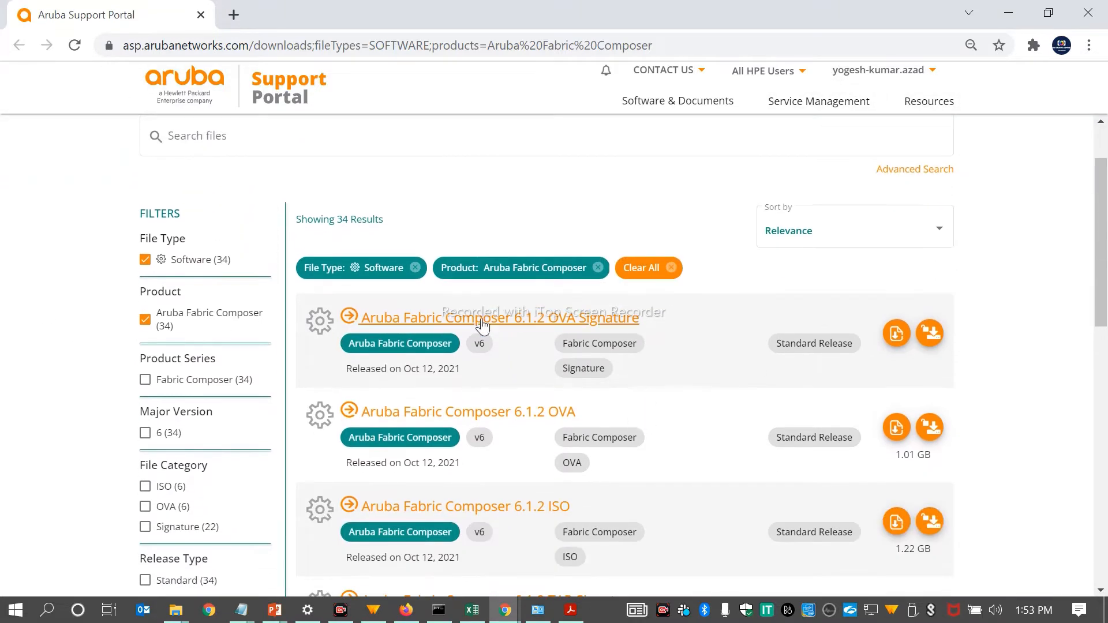
scroll(673, 374, "down", 3)
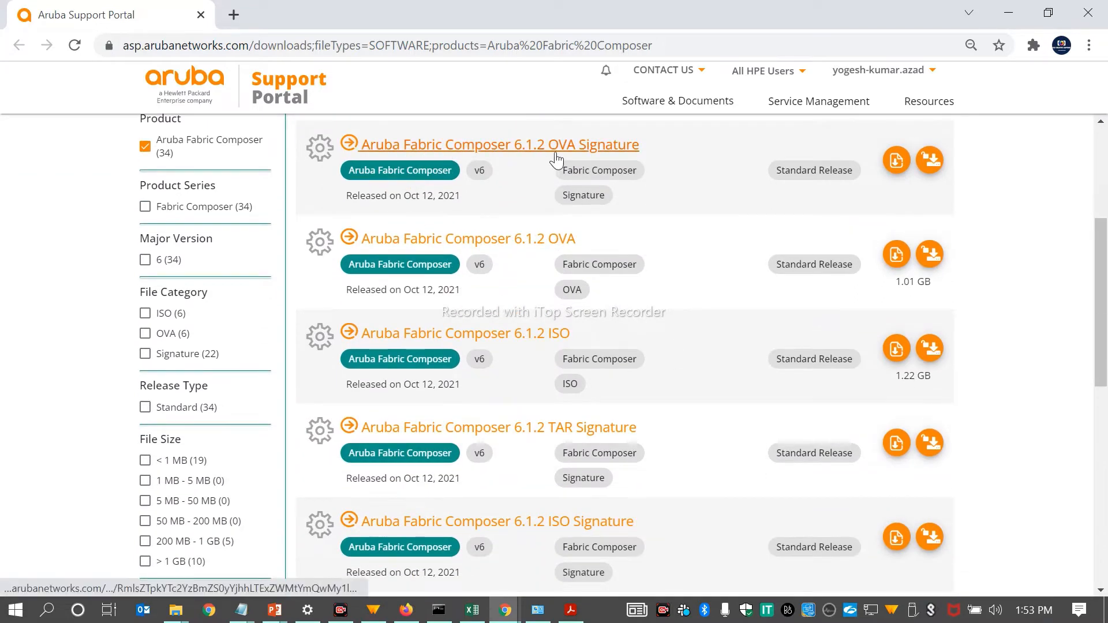
scroll(567, 349, "down", 3)
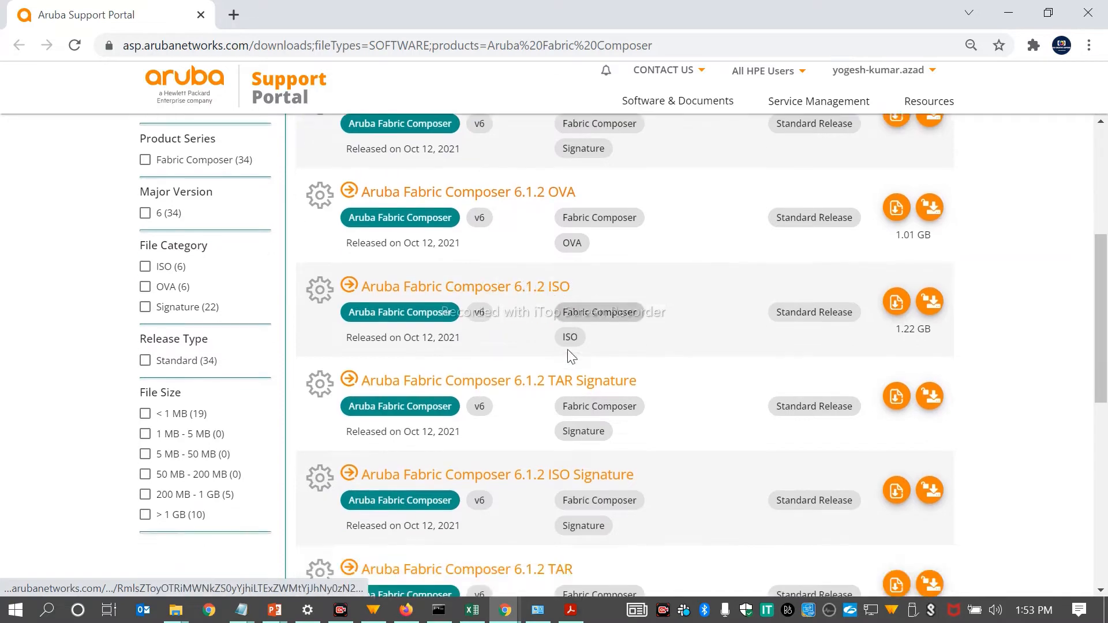
scroll(546, 416, "down", 5)
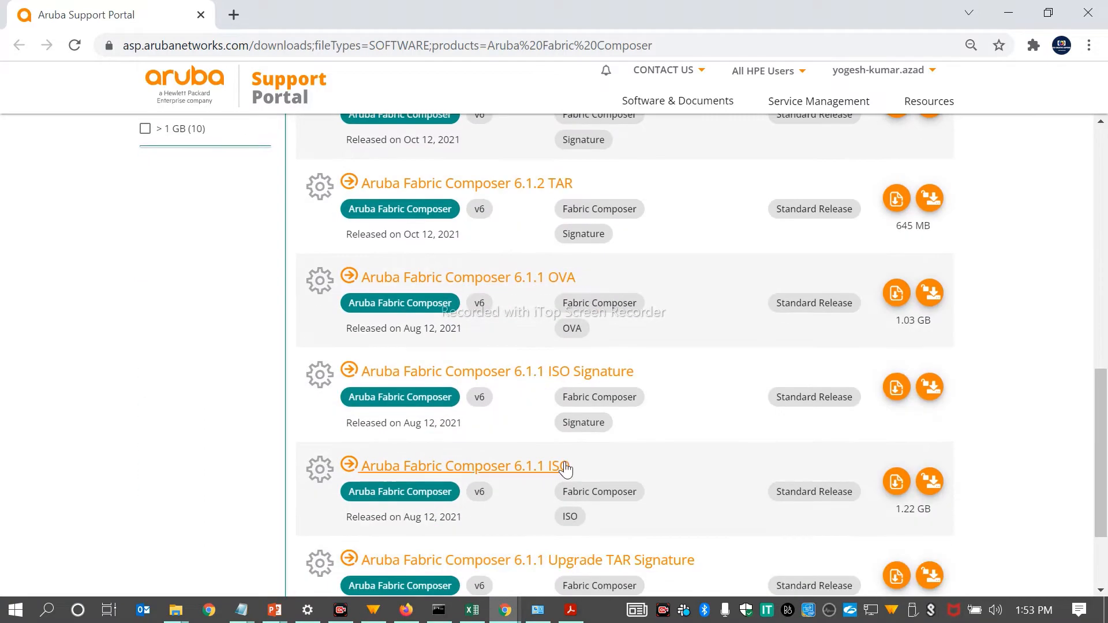
scroll(562, 463, "up", 7)
scroll(566, 463, "up", 4)
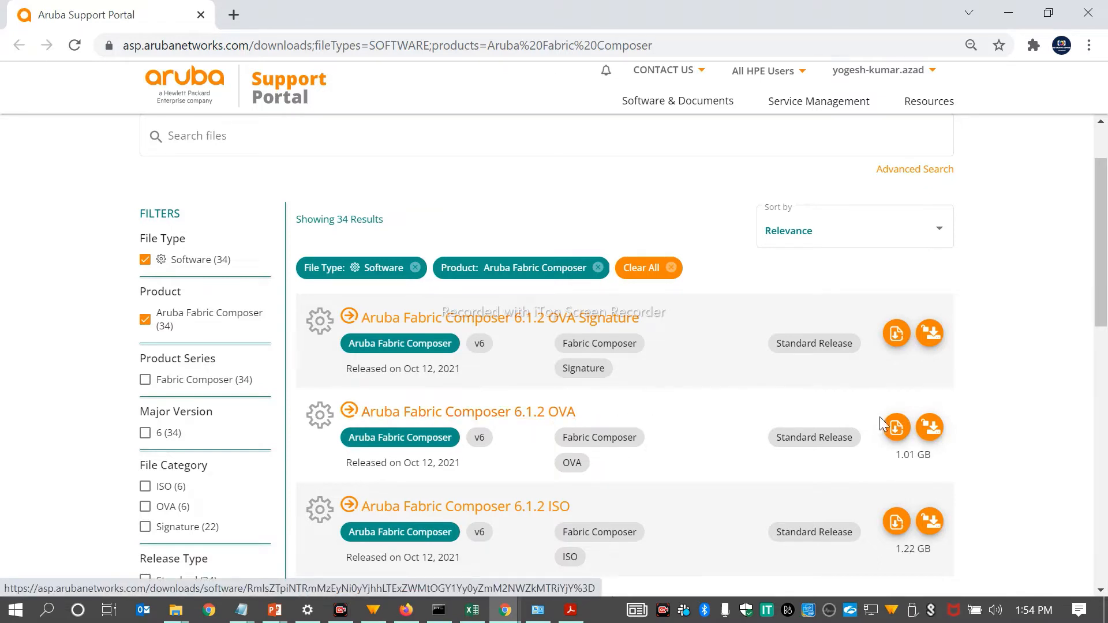
left_click(940, 431)
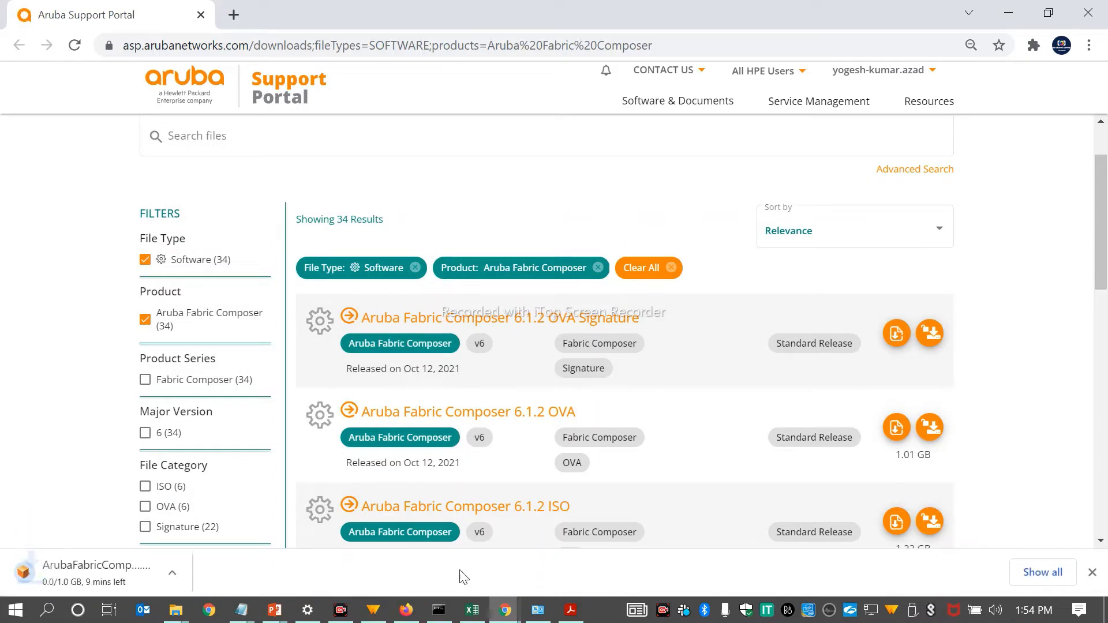
left_click(180, 578)
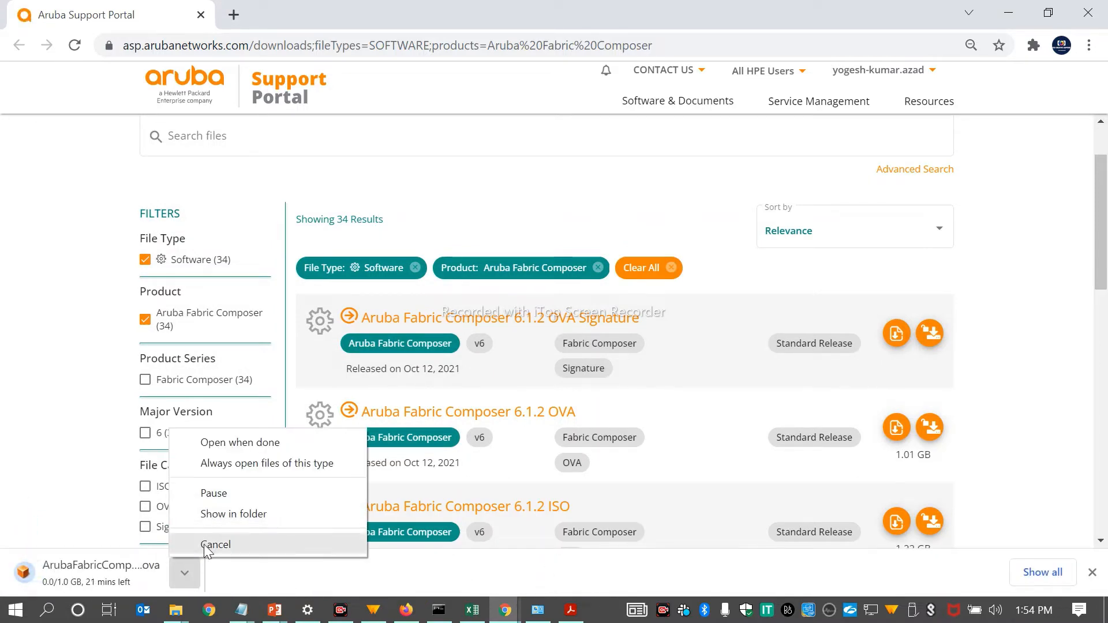
left_click(203, 543)
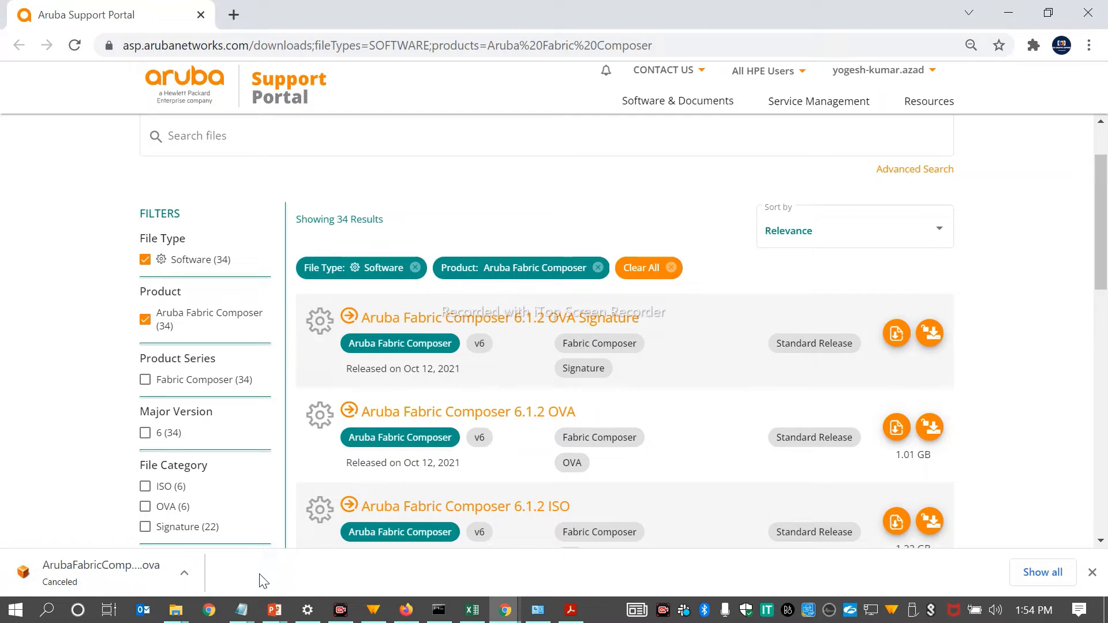
Step: Switch to the VMware ESXi host in Firefox and begin creating a virtual machine deployed from an OVF or OVA file
left_click(407, 611)
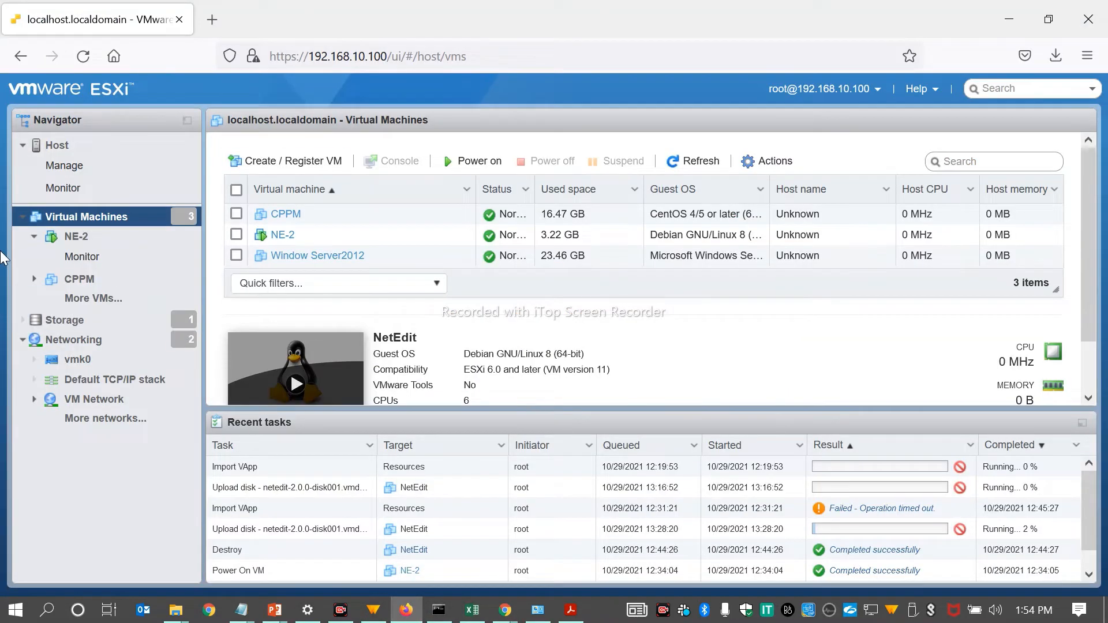
left_click(255, 161)
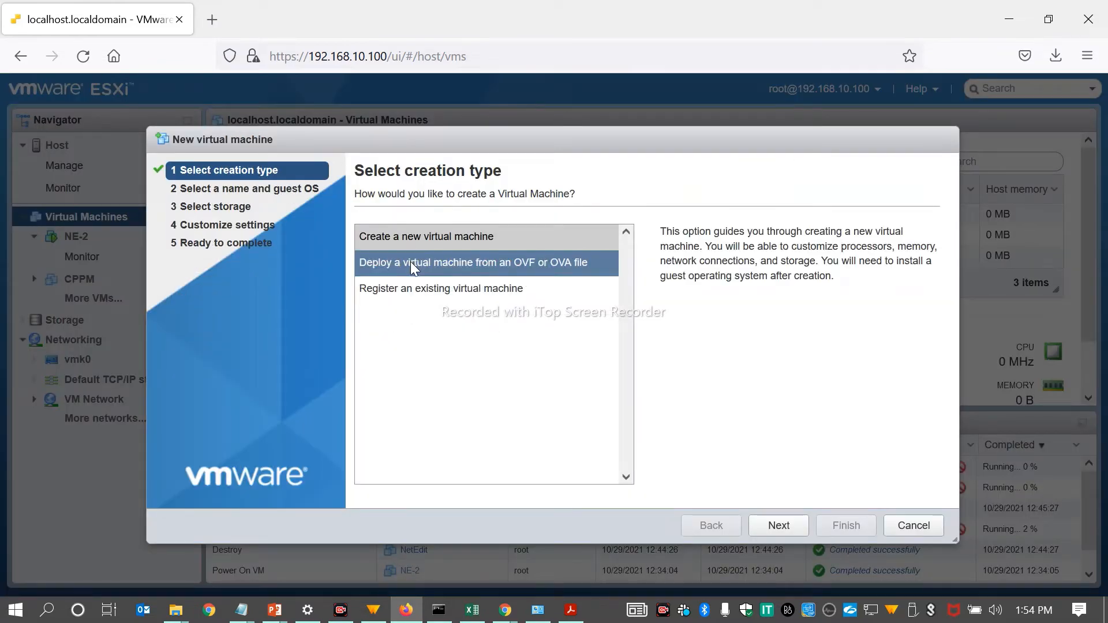
left_click(410, 261)
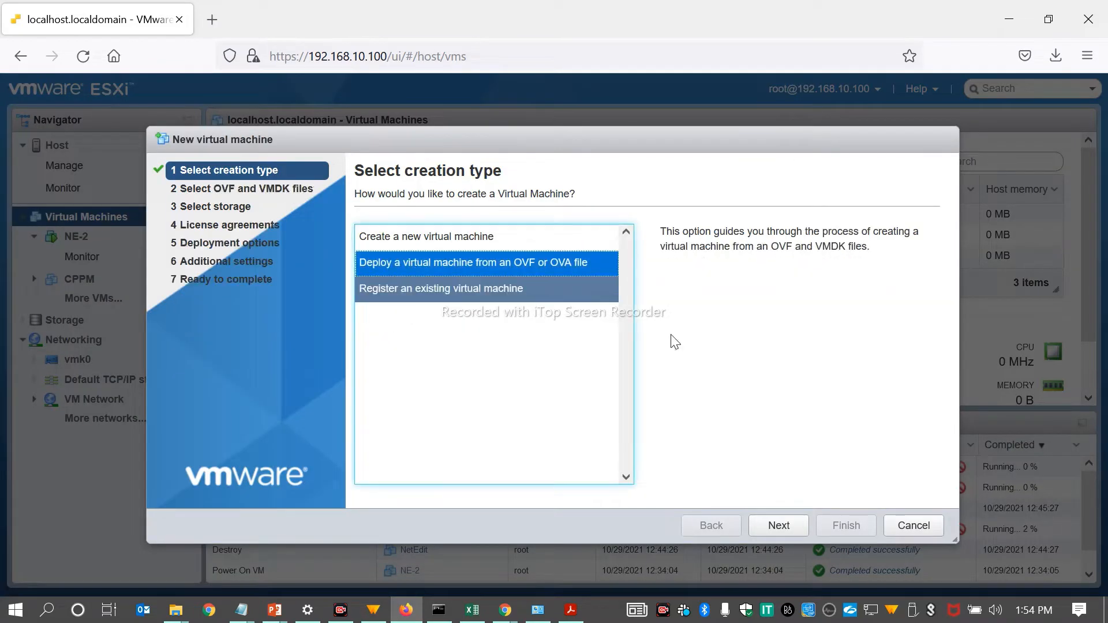
left_click(778, 525)
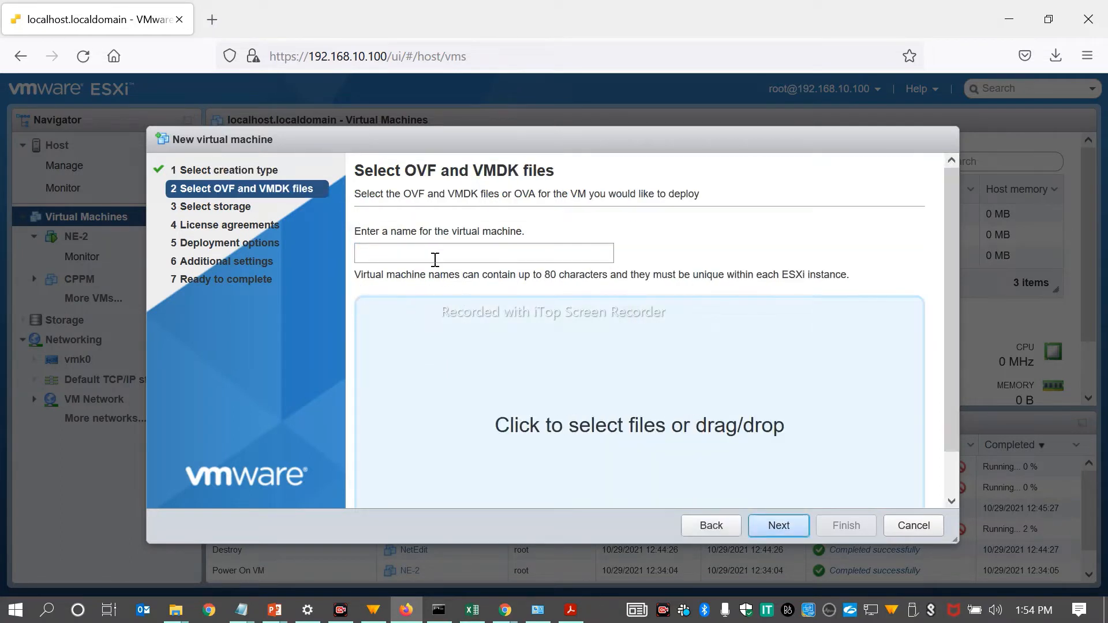
Step: Name the virtual machine AFC and select ArubaFabricComposer-6.1.2-10036.ova from the AFC folder on the Desktop as its source
left_click(430, 255)
type("AFC")
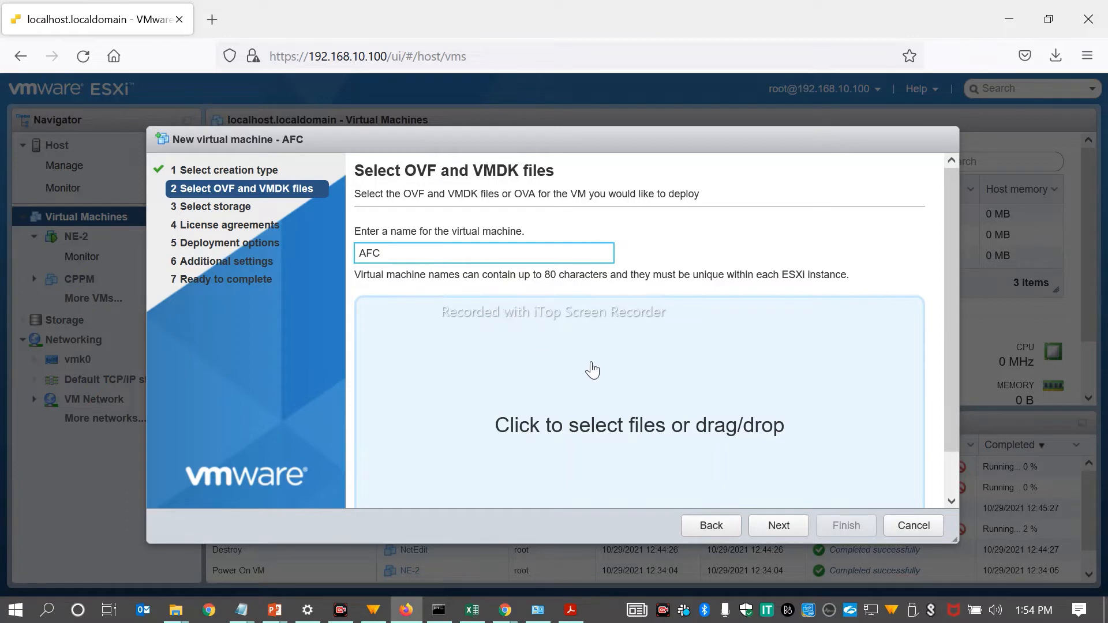
left_click(636, 427)
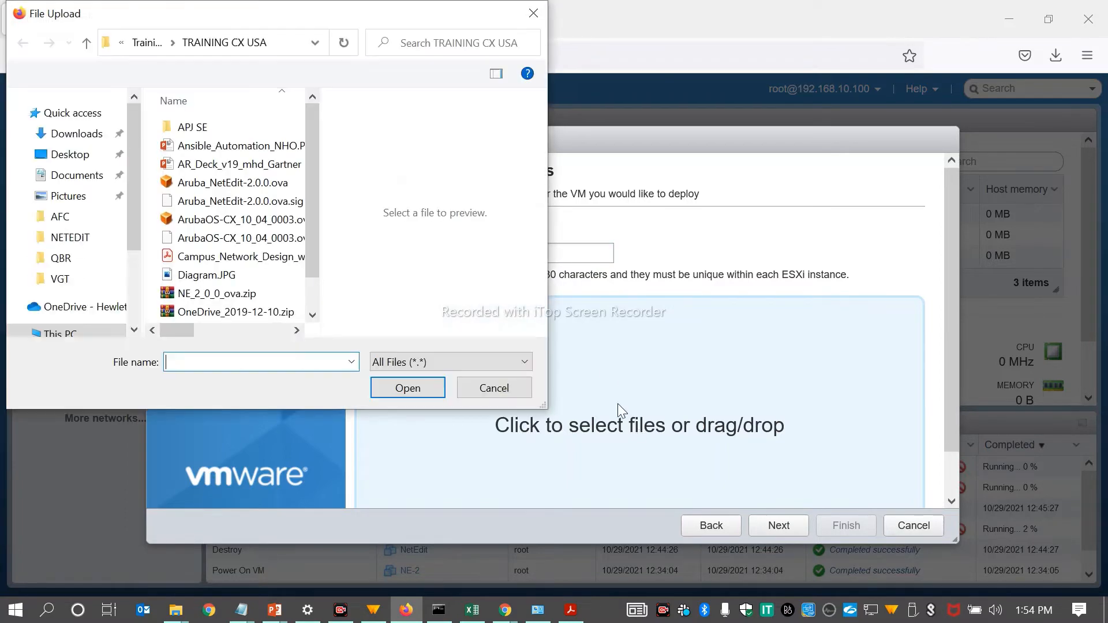
left_click(69, 148)
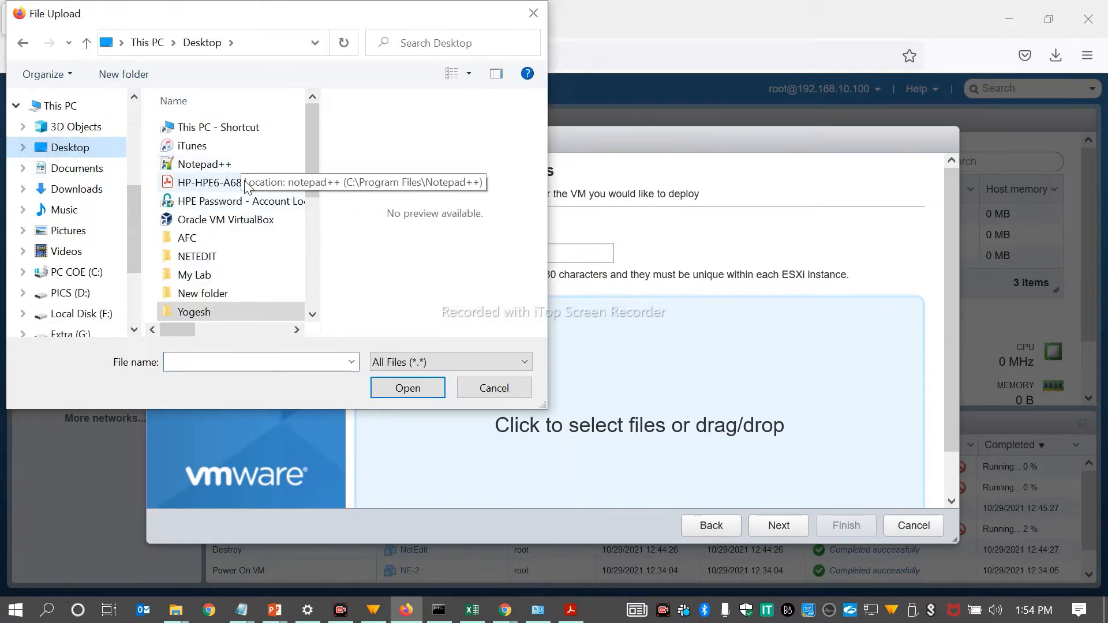
double_click(221, 239)
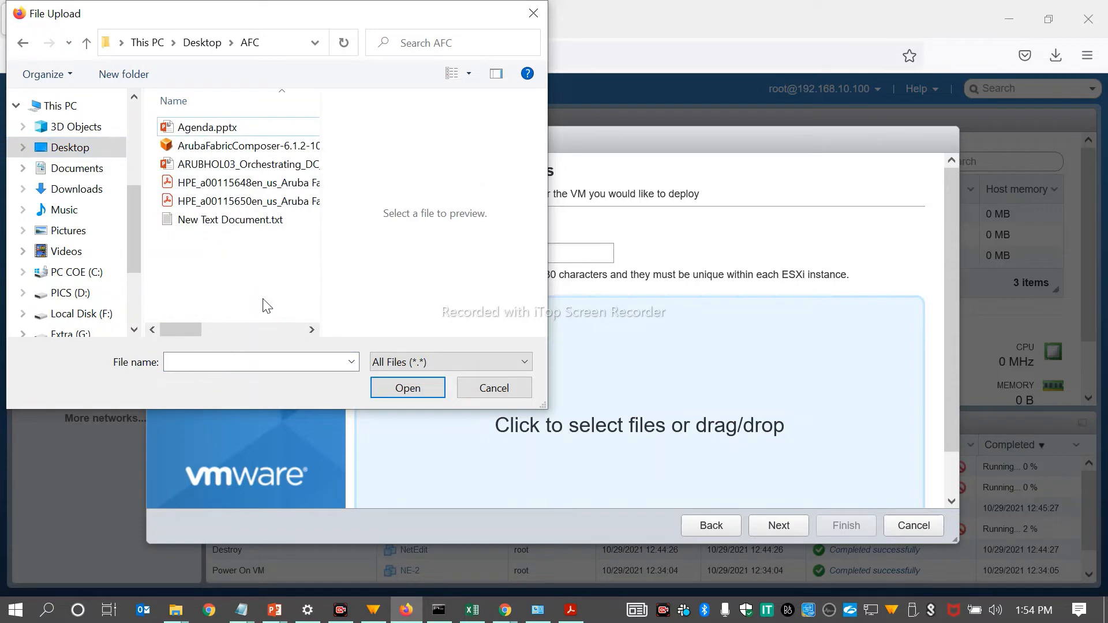
double_click(218, 147)
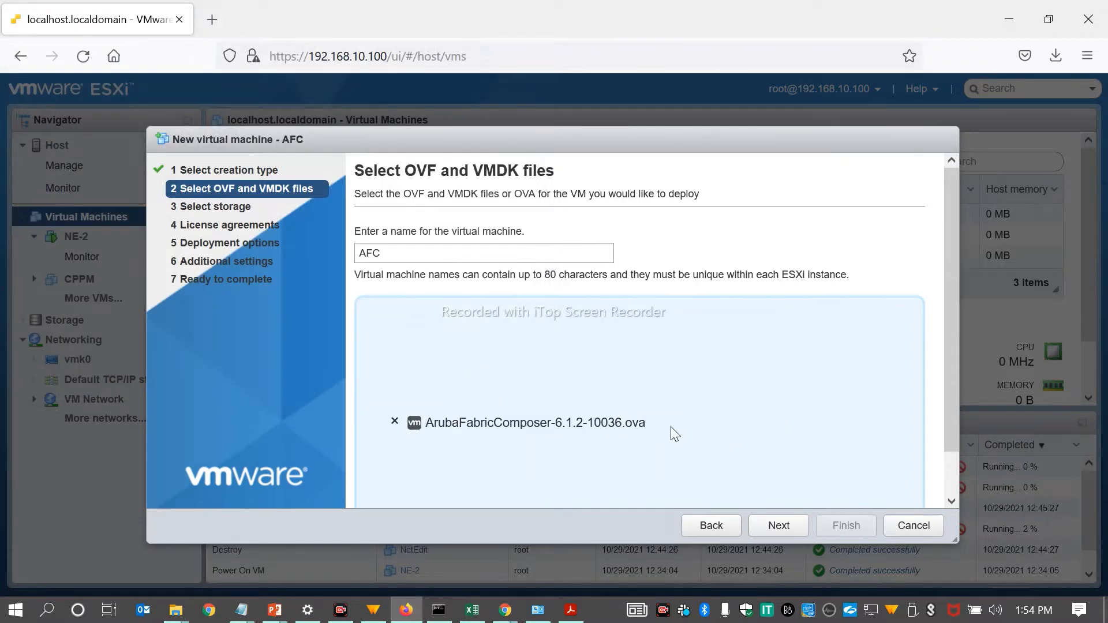
left_click(775, 523)
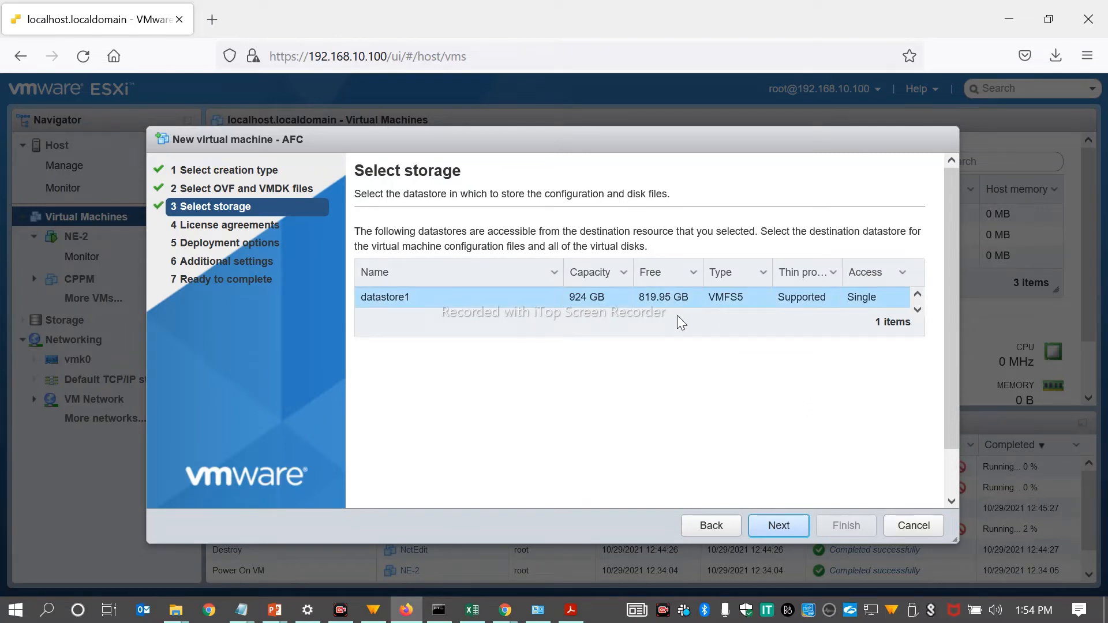
Step: Accept datastore1 as the storage location and agree to the end-user license agreement
left_click(777, 523)
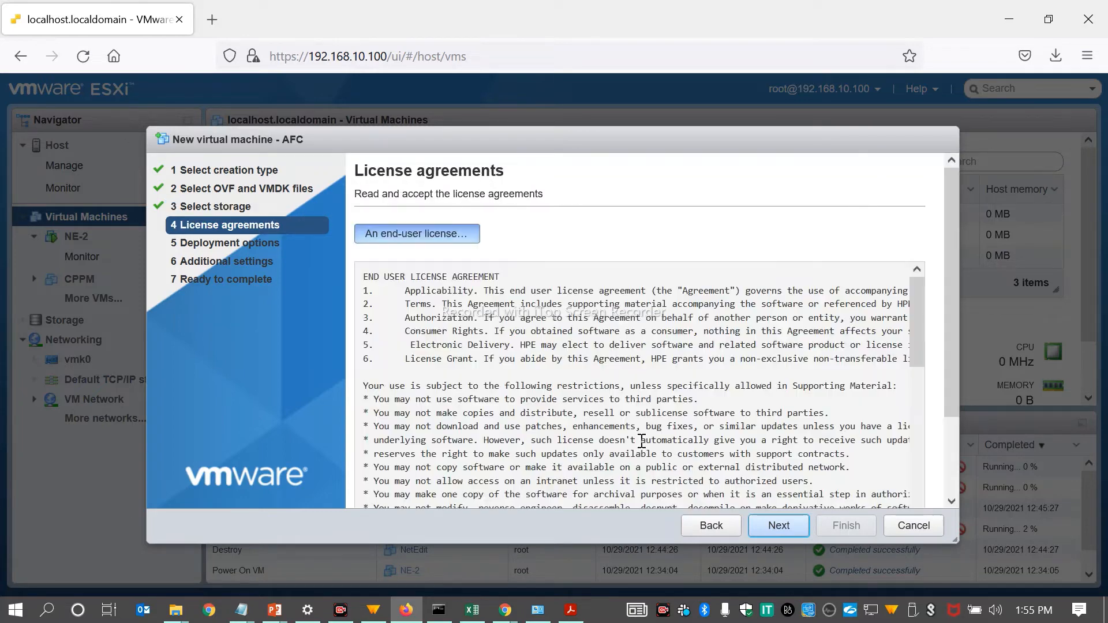
left_click_drag(913, 317, 923, 487)
left_click_drag(957, 389, 951, 499)
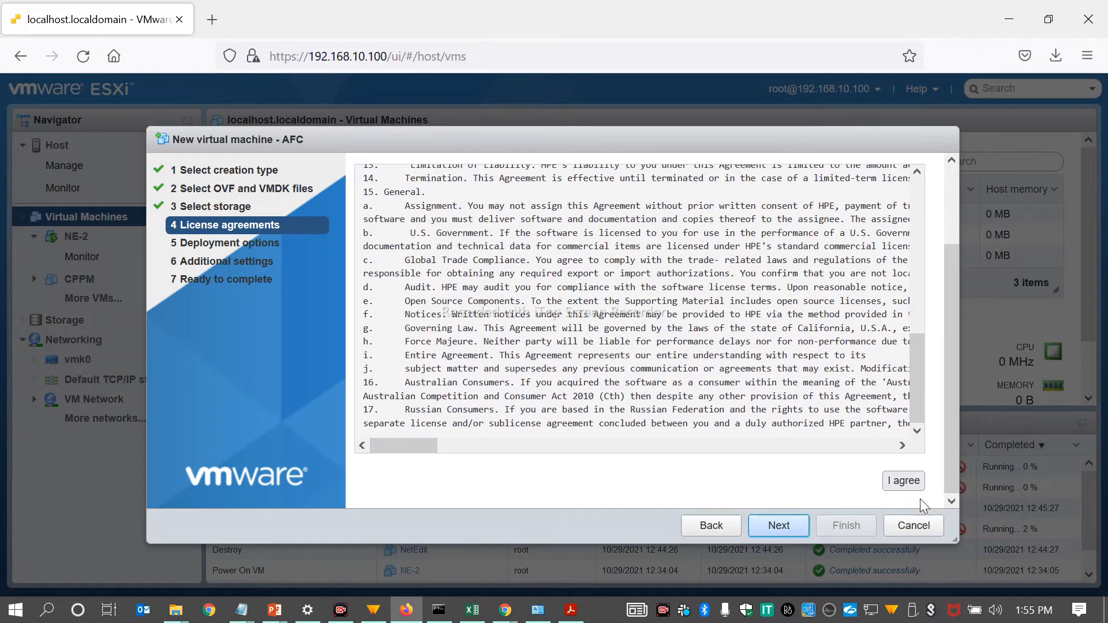
left_click(904, 482)
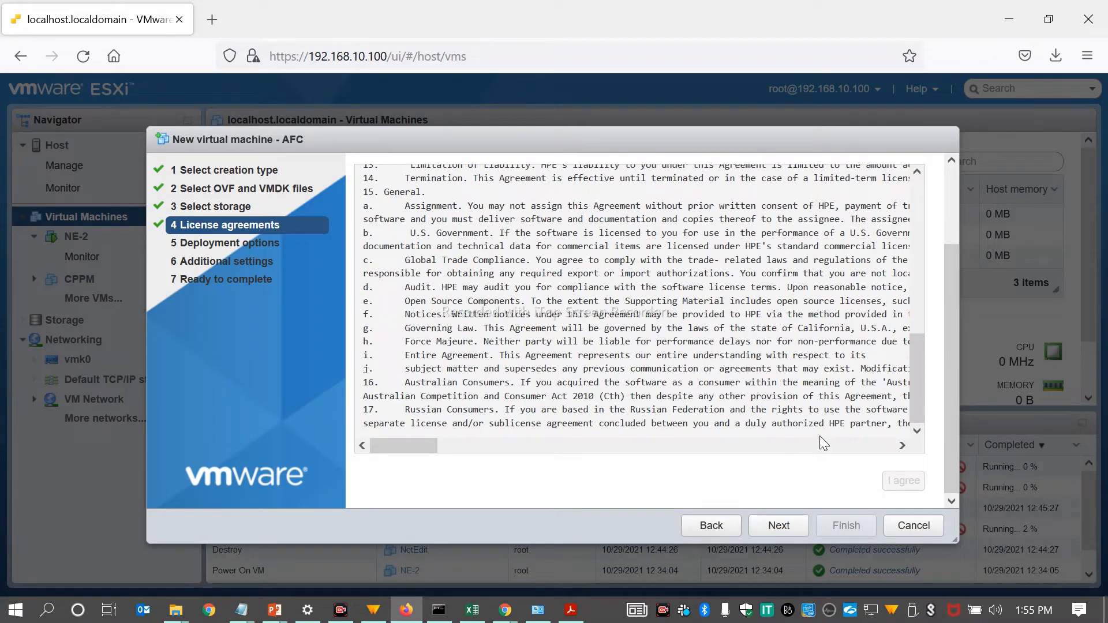
left_click(780, 528)
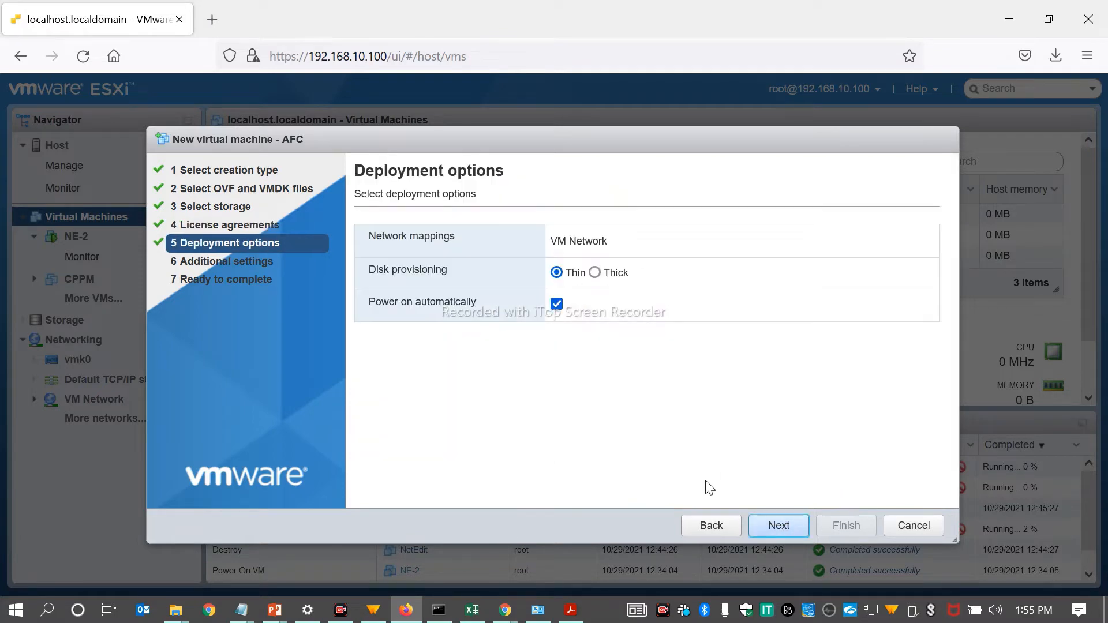
Step: Set disk provisioning to Thick and finish the deployment, keeping Use DHCP enabled and the static IP settings unedited
left_click(595, 279)
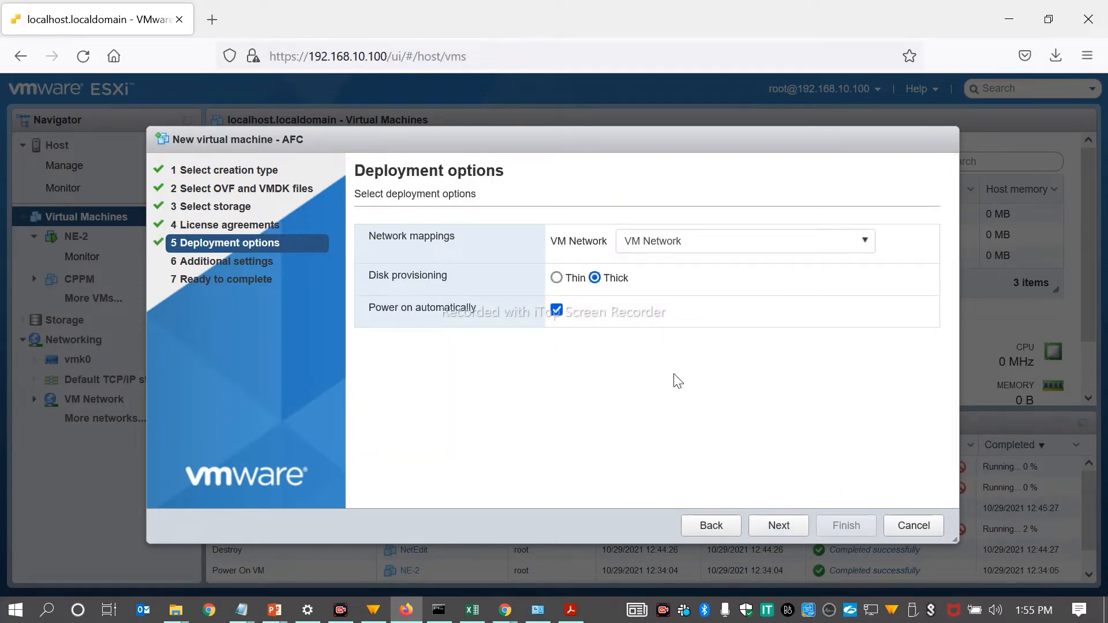
left_click(780, 526)
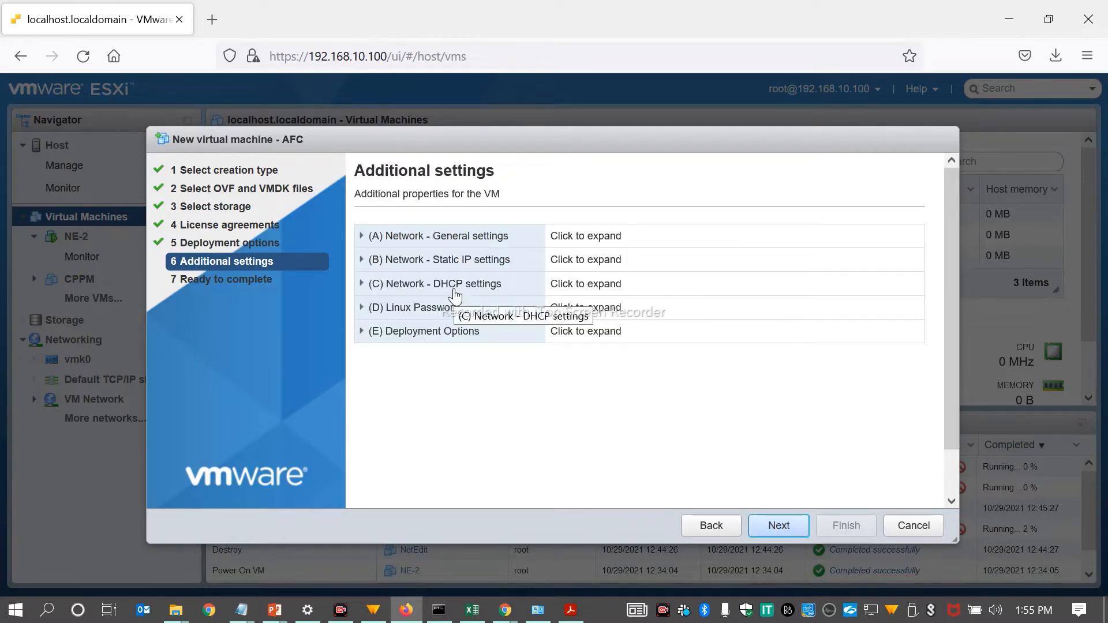
left_click(361, 284)
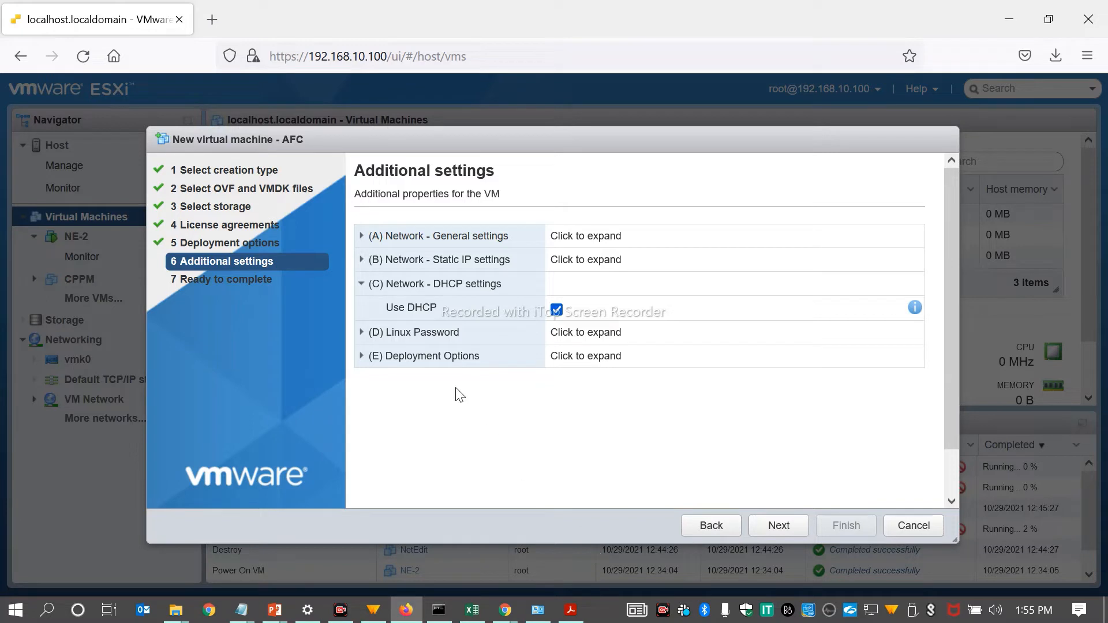
left_click(364, 261)
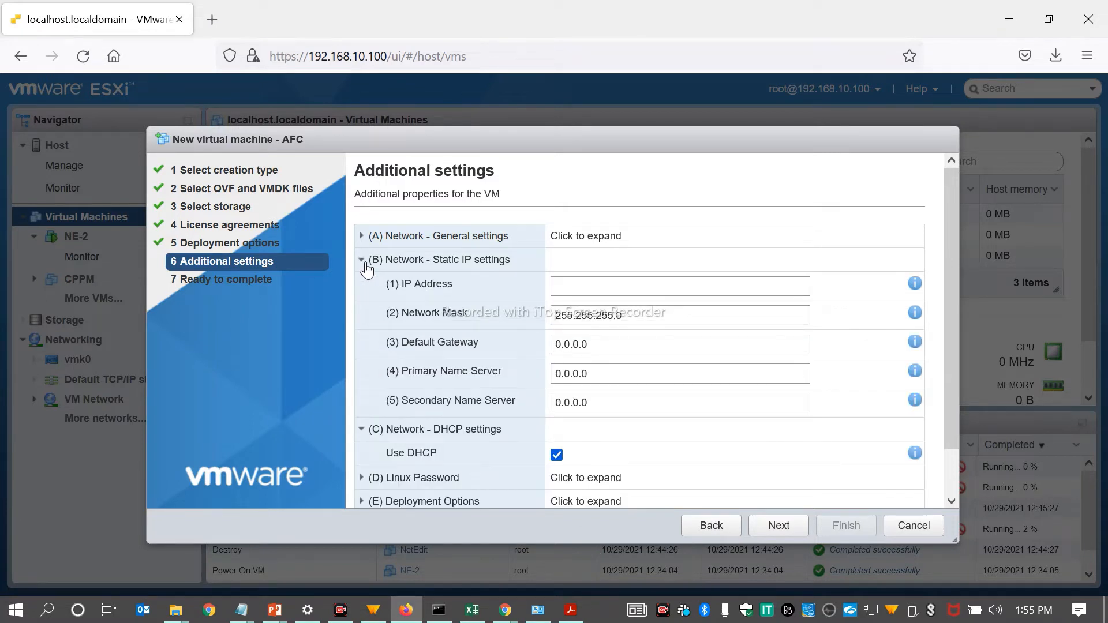
left_click(364, 261)
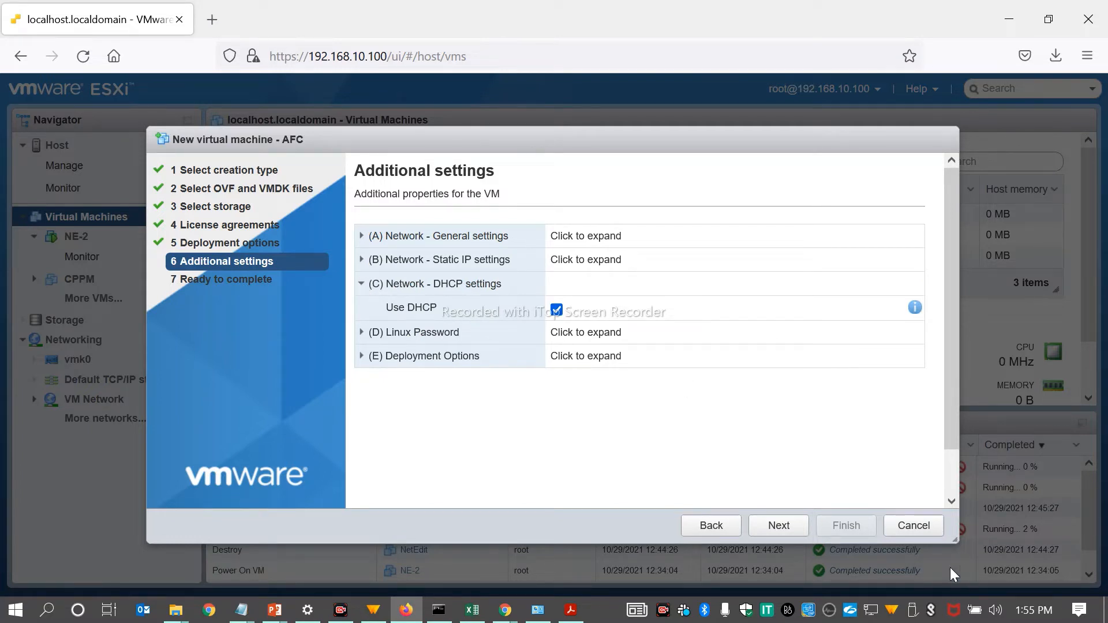
left_click(778, 525)
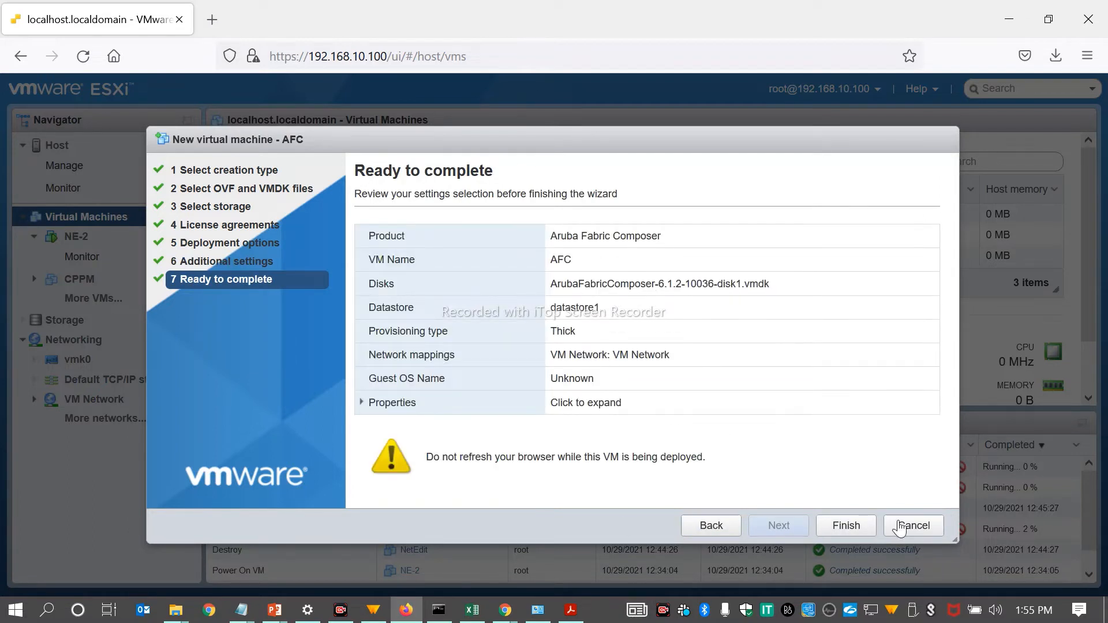
left_click(840, 531)
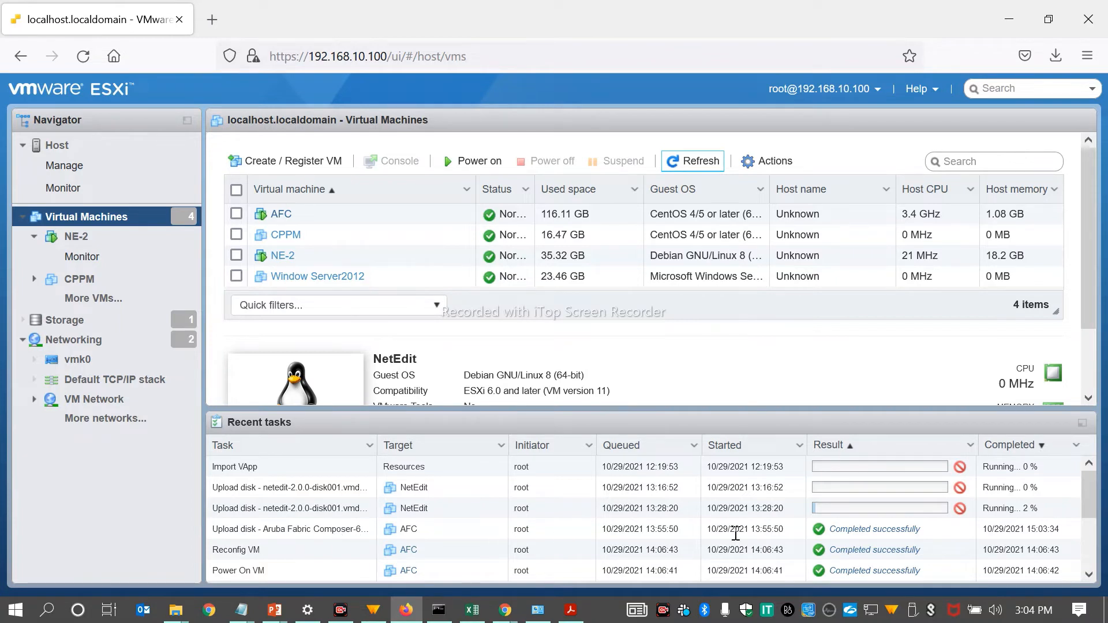
Step: Open the AFC virtual machine's details, collapse the recent tasks, and open its console in a new window
left_click(281, 215)
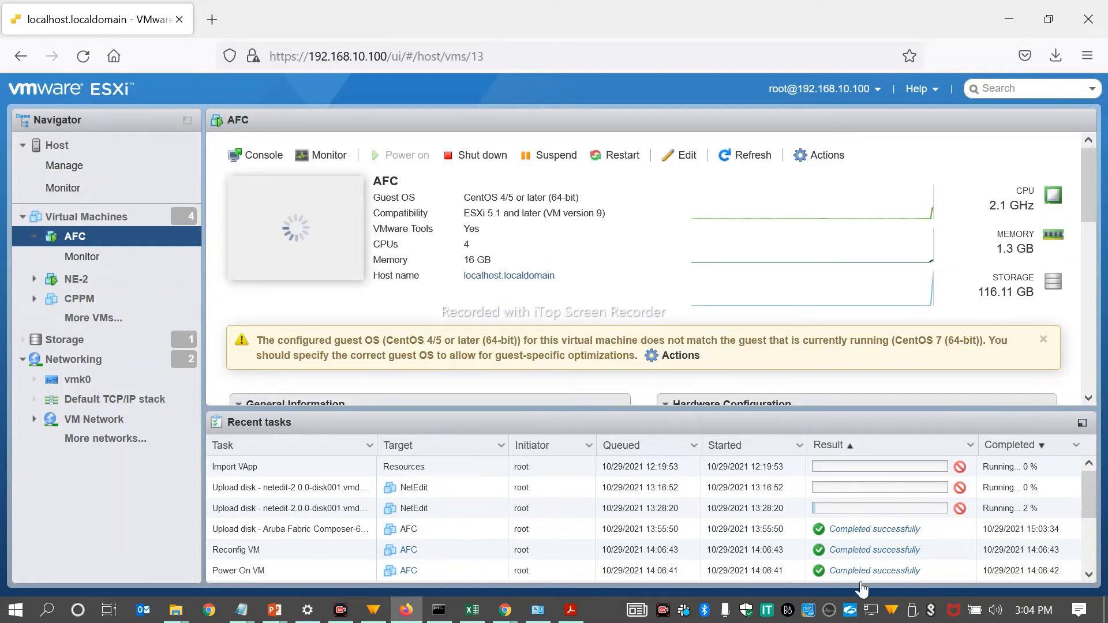
left_click(221, 423)
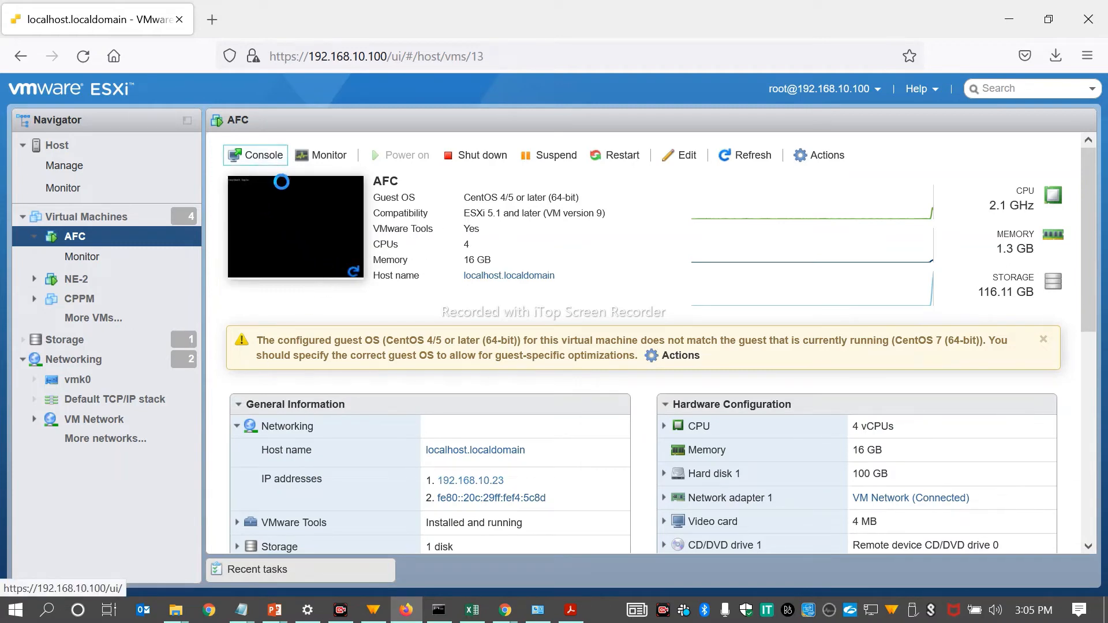
right_click(258, 164)
mouse_move(364, 217)
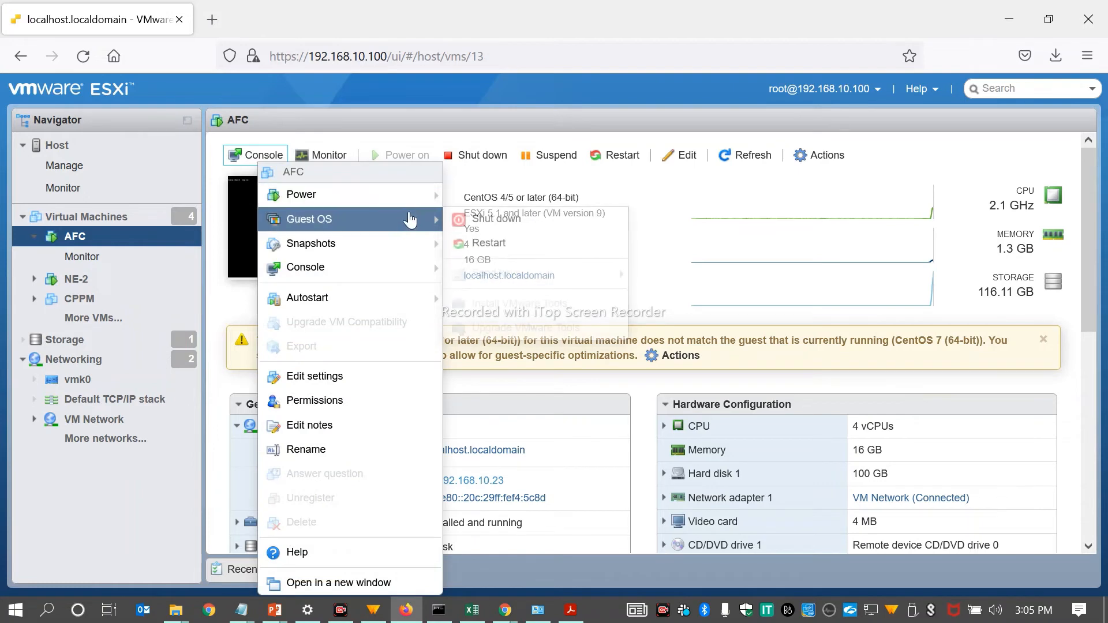
mouse_move(406, 270)
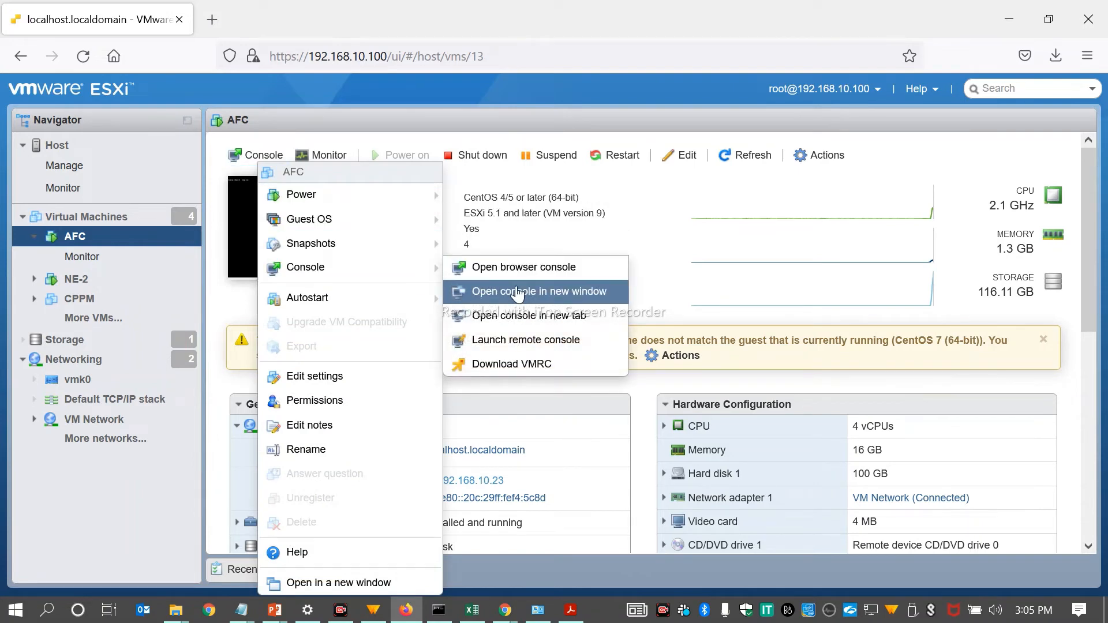
left_click(517, 292)
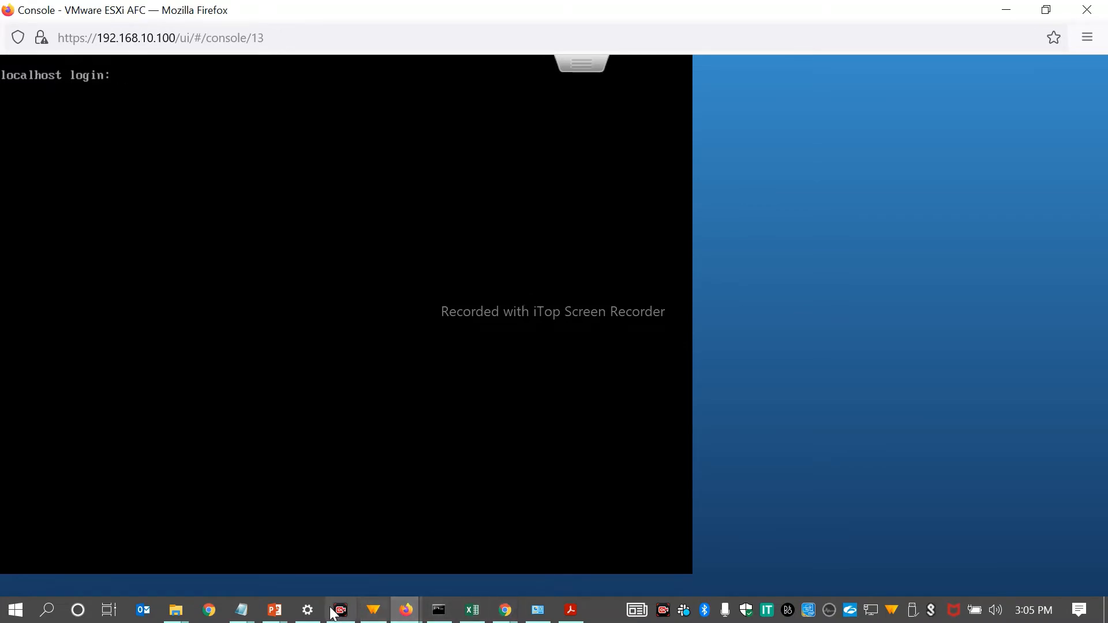
Step: Check the default credentials in the Notepad file, and log in to the AFC console as admin with the default password
mouse_move(246, 618)
left_click(297, 561)
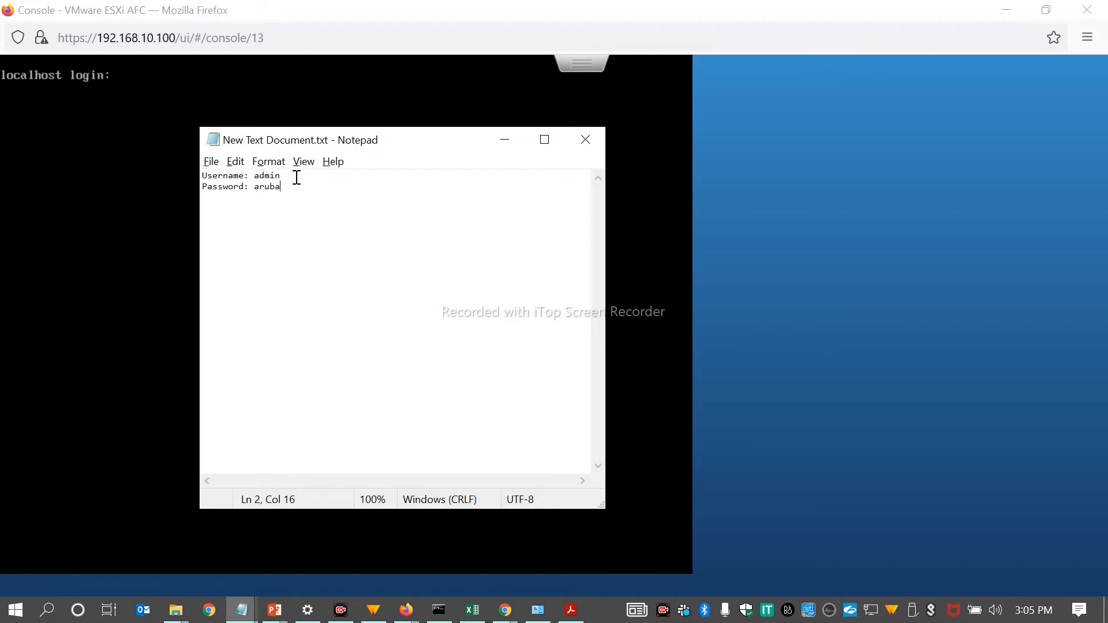
left_click(501, 139)
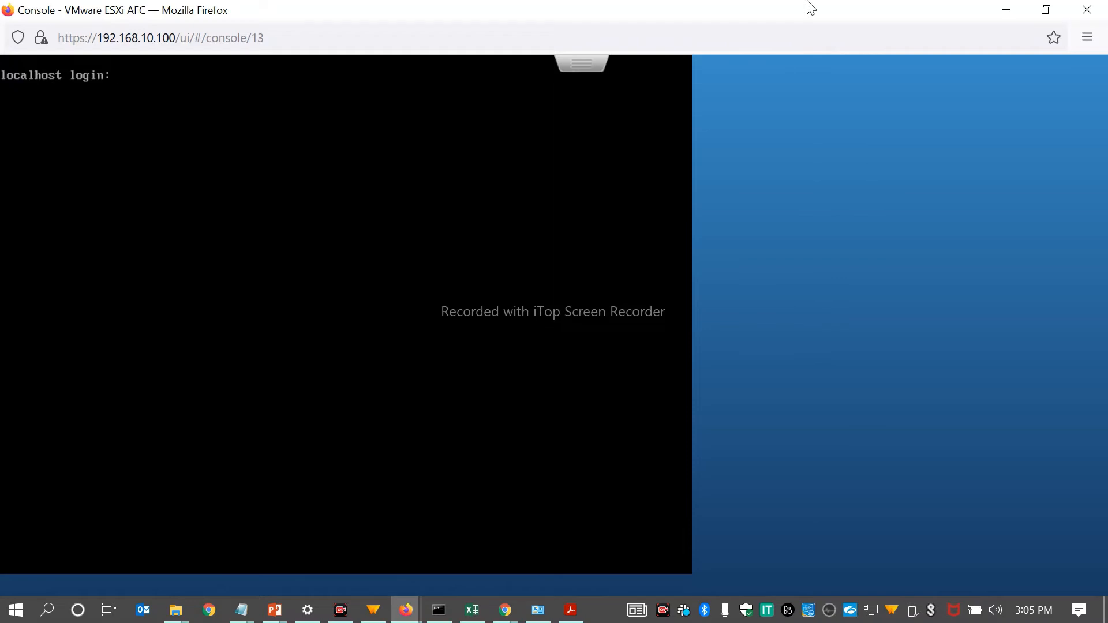
type("admin")
key("Return")
key("Return")
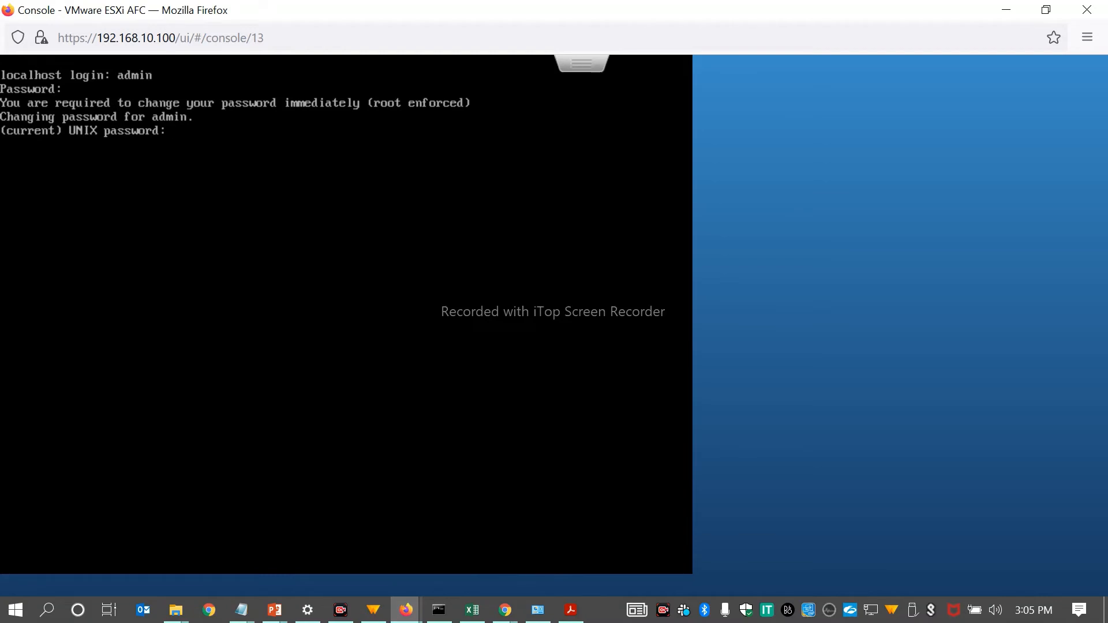
Step: Complete the forced console password change for admin by entering the current password, a new password and its confirmation
key("Return")
key("Return")
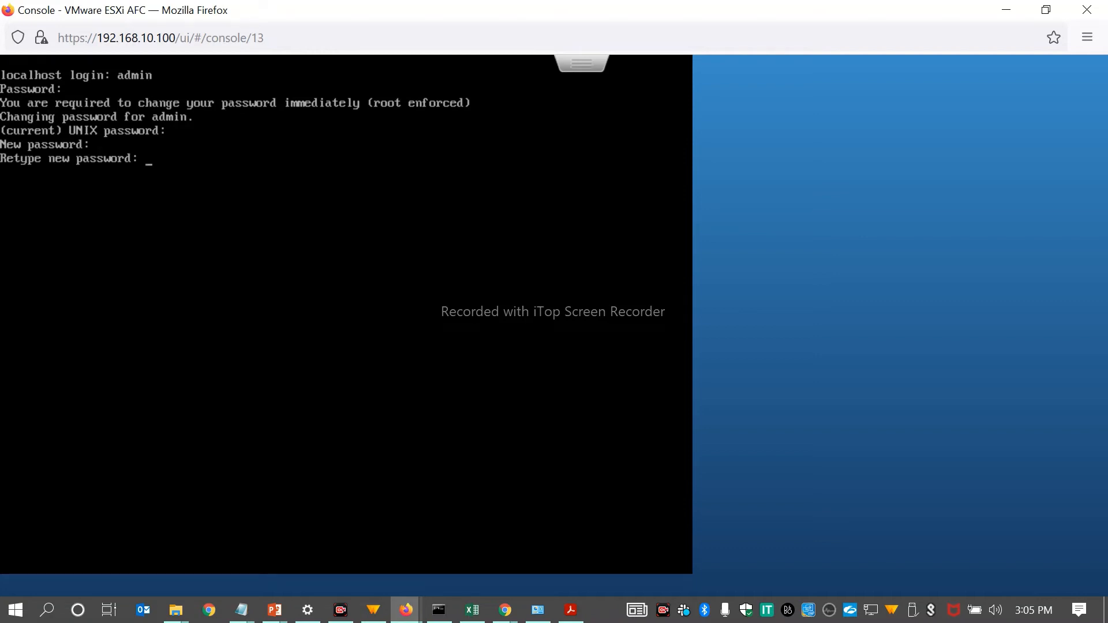
key("Return")
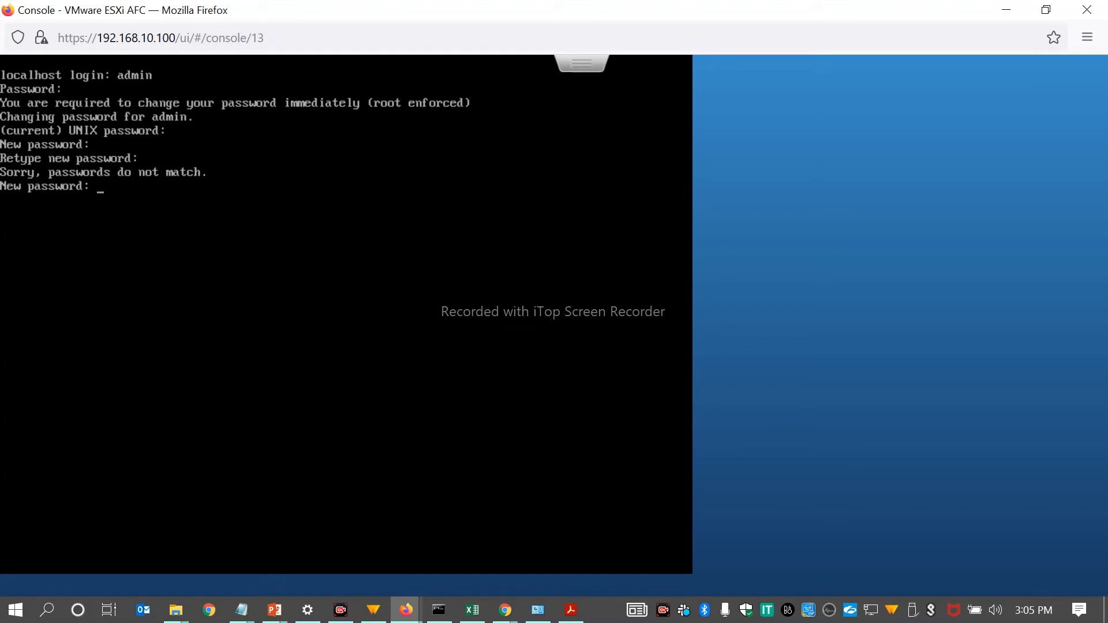
key("Return")
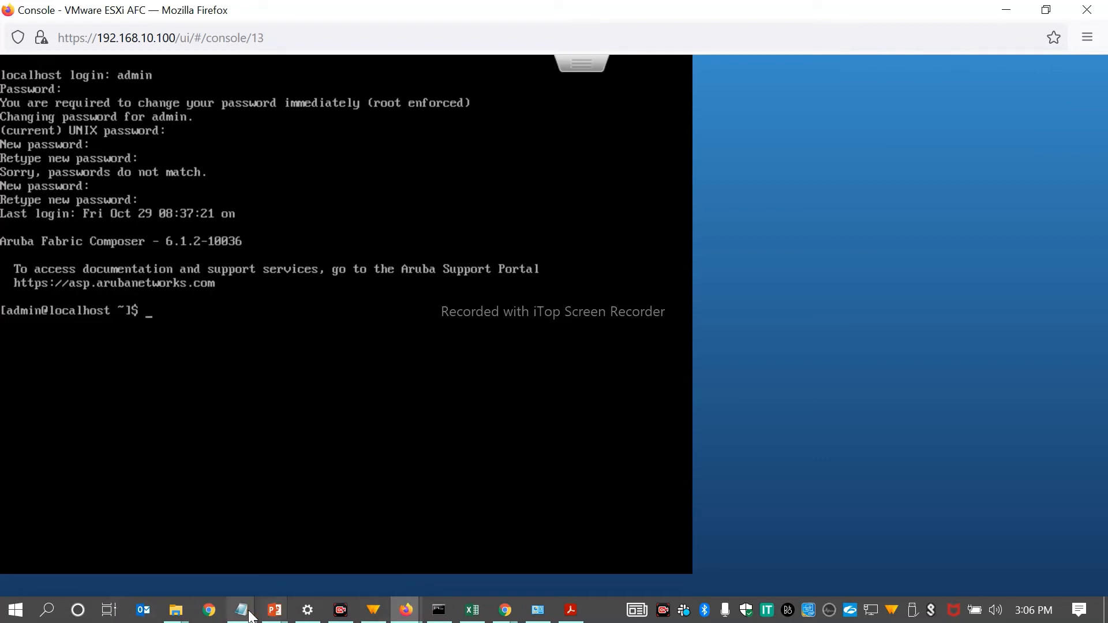
mouse_move(252, 616)
left_click(268, 576)
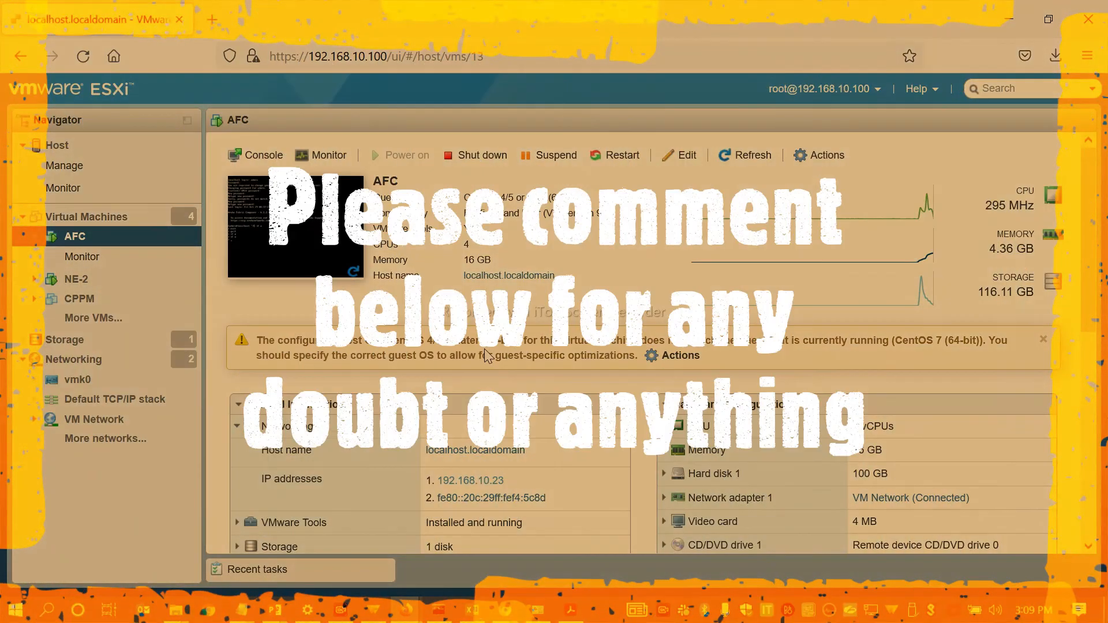
Step: Find the AFC virtual machine's IP addresses in its networking information and open 192.168.10.23 in the browser
scroll(486, 349, "down", 2)
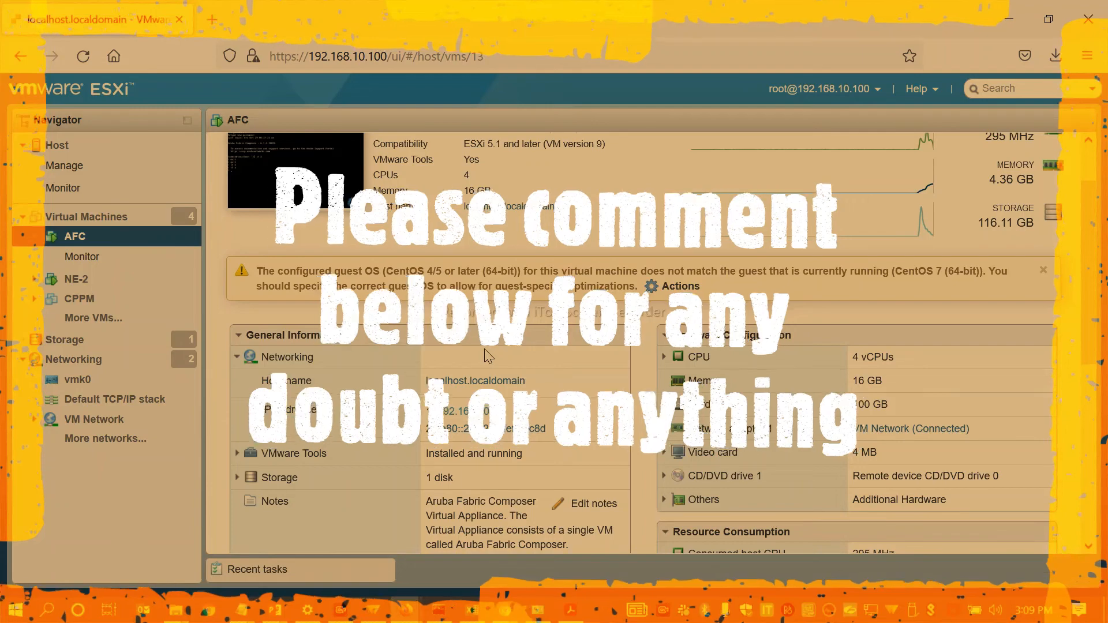
scroll(347, 264, "up", 2)
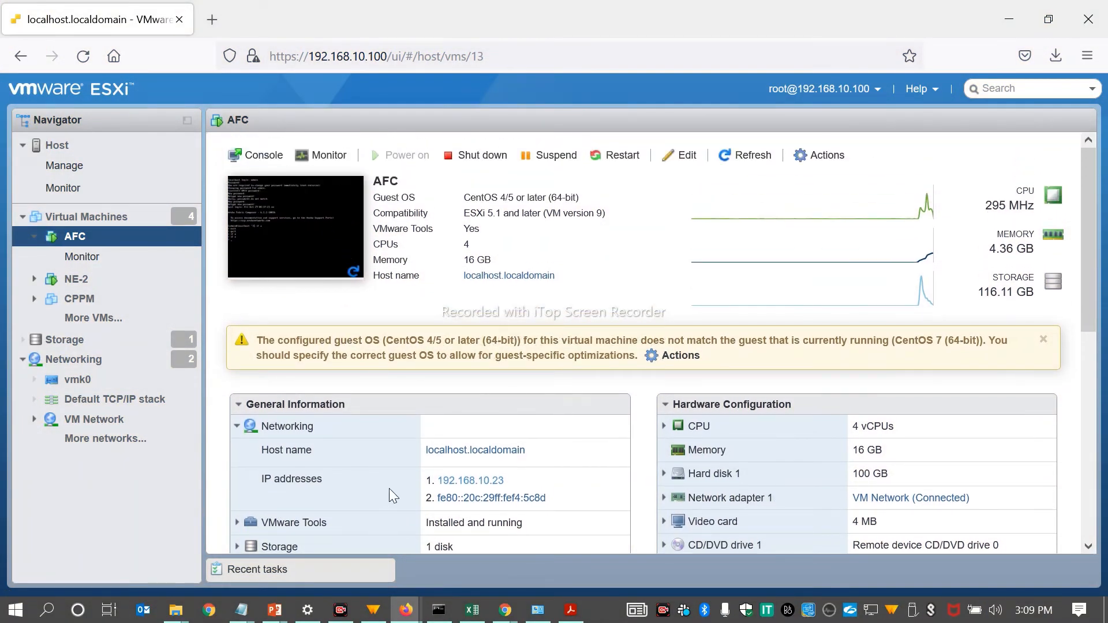
scroll(388, 495, "down", 4)
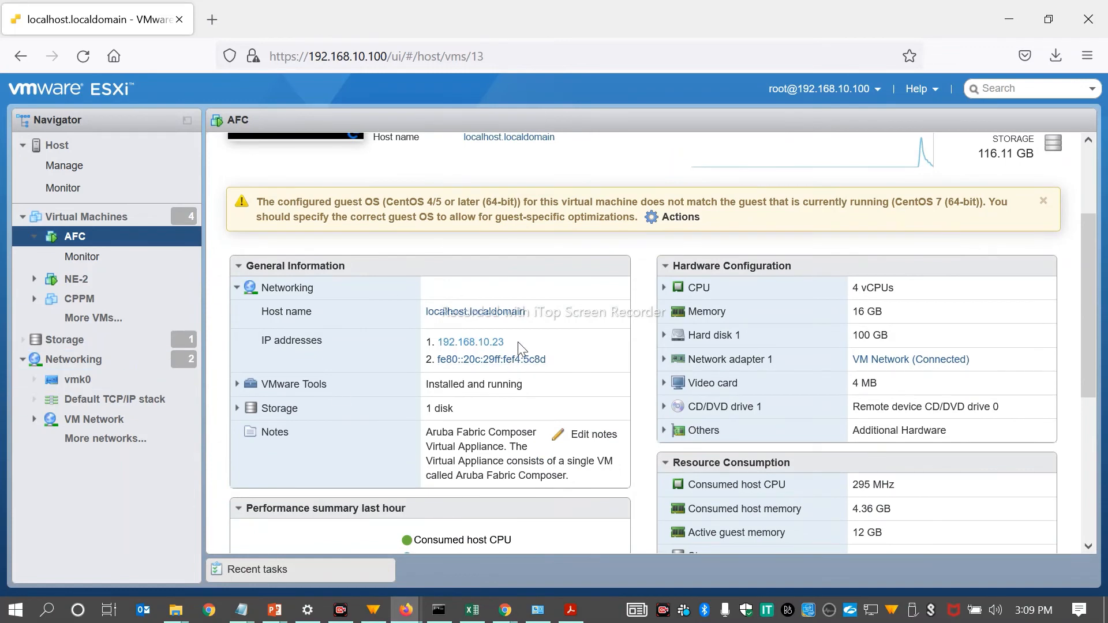
left_click_drag(517, 341, 436, 341)
left_click(484, 345)
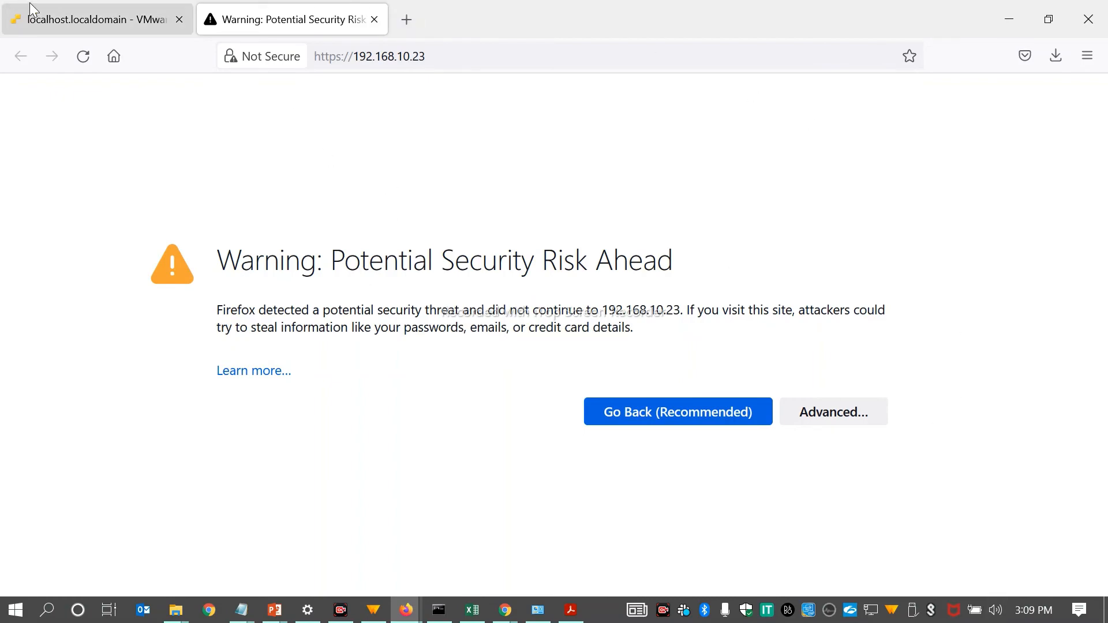
Step: Accept the security risk for 192.168.10.23 and continue to the Fabric Composer login page
left_click(9, 6)
left_click(305, 12)
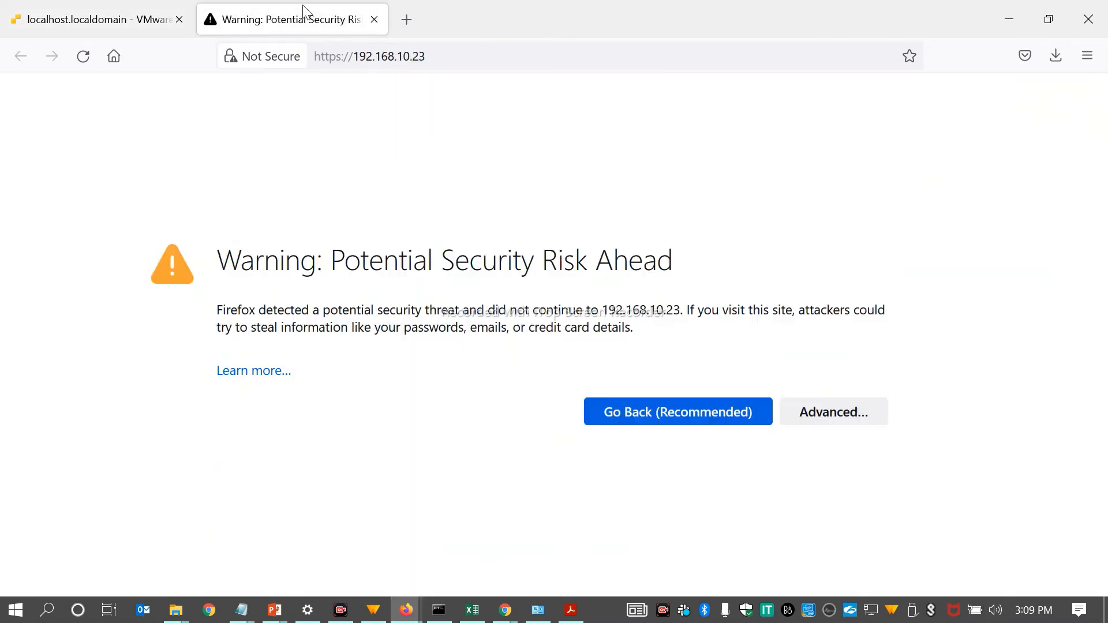
left_click(871, 412)
left_click(744, 537)
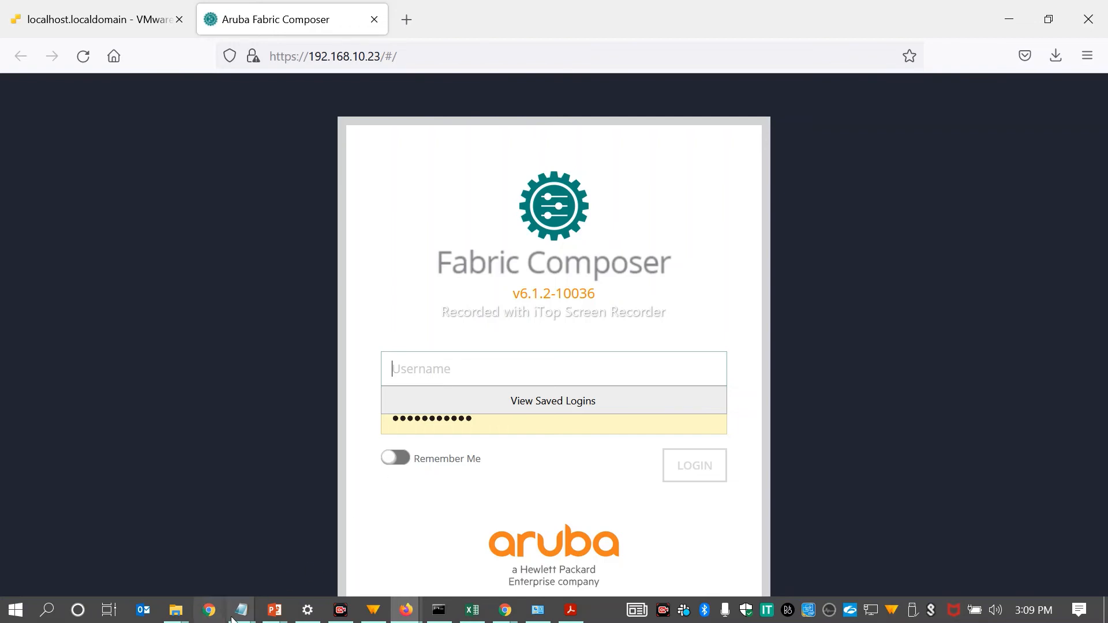
Step: Recheck the default credentials in the Notepad file, and log in to Fabric Composer as admin with the default password
mouse_move(242, 610)
left_click(336, 564)
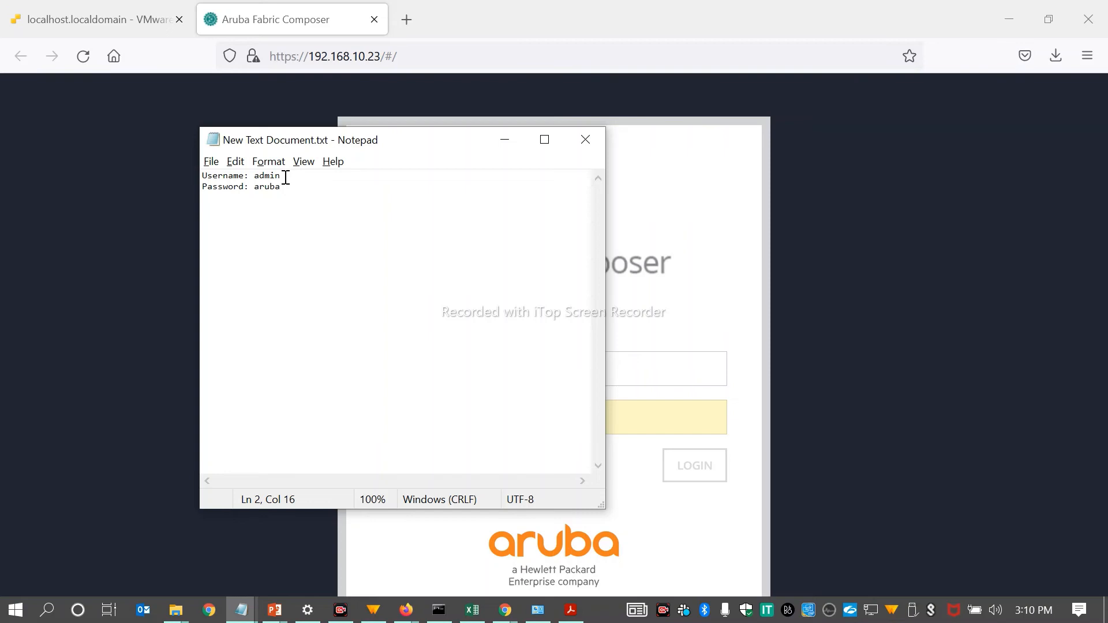
left_click(506, 140)
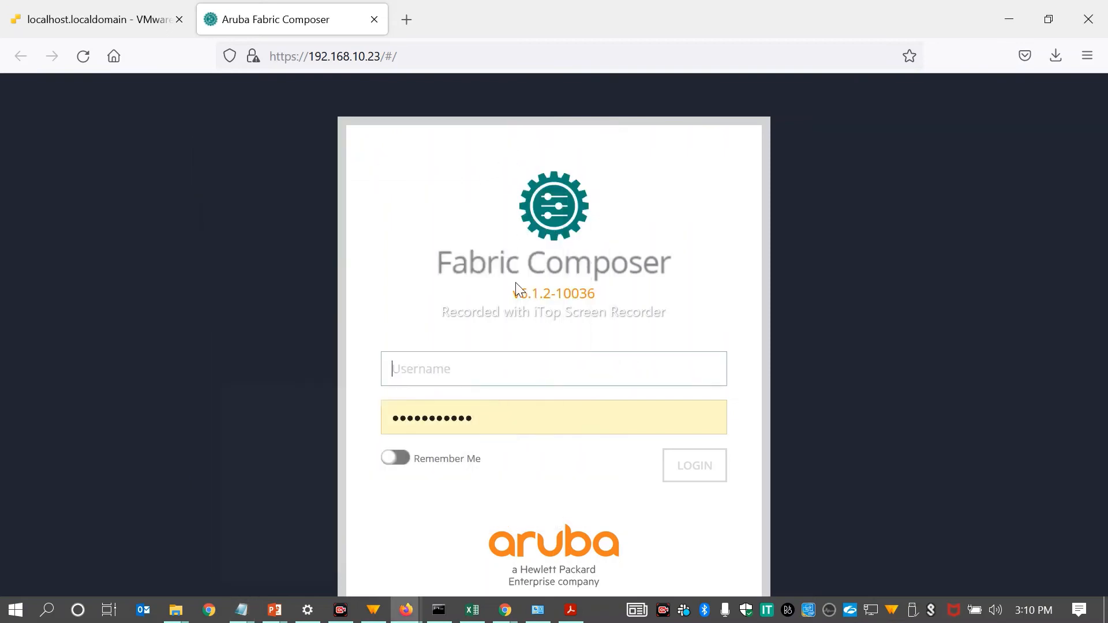
left_click(488, 365)
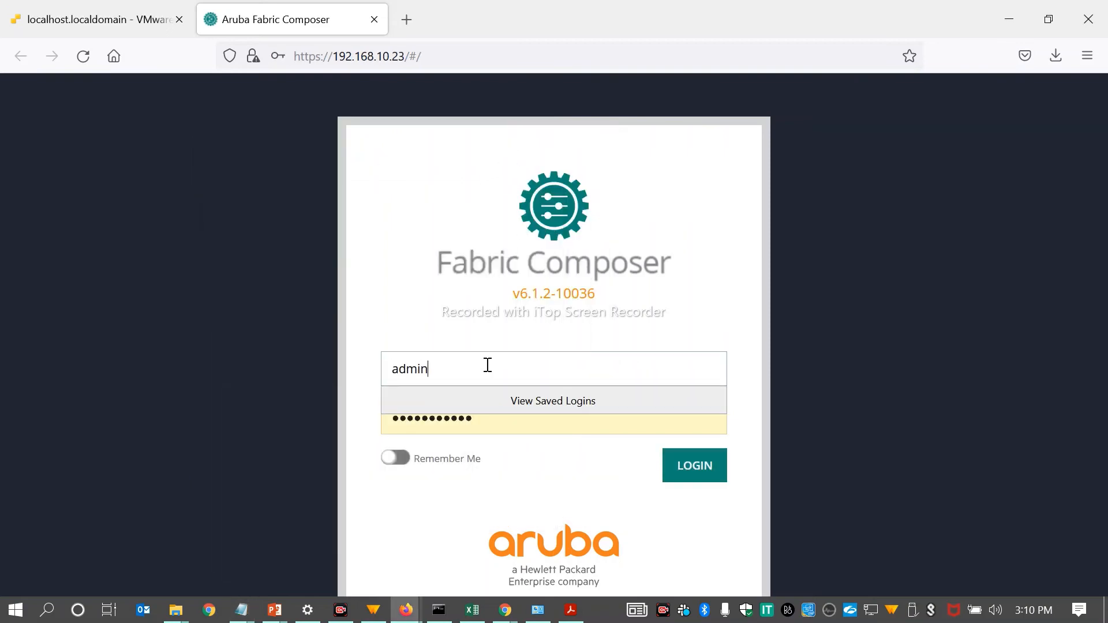
key("Tab")
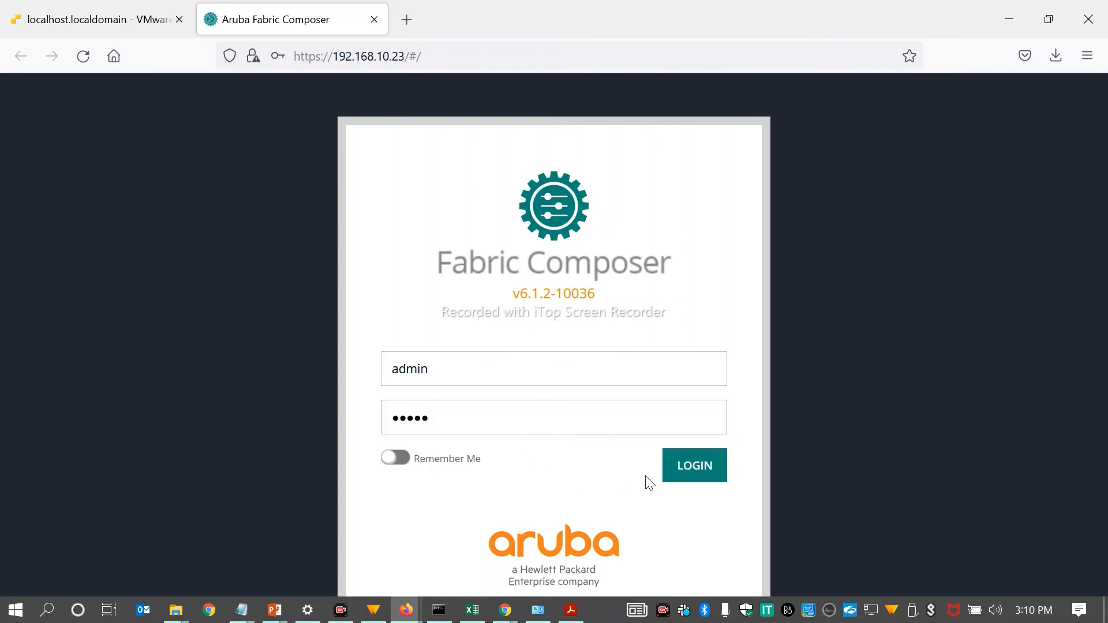
left_click(678, 467)
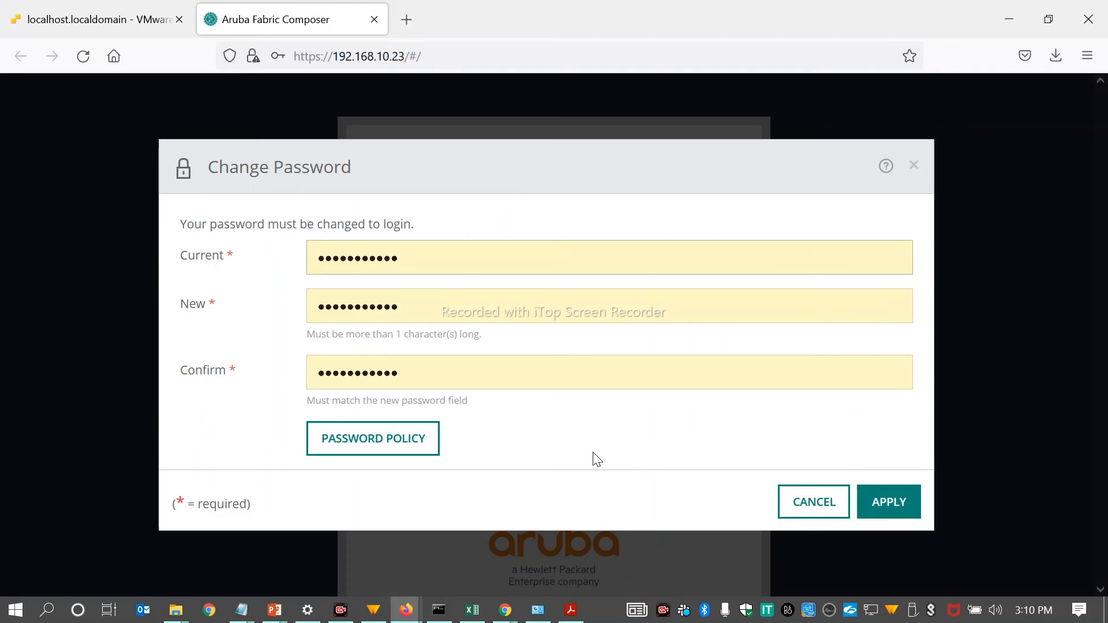
Step: Replace the autofilled current password in the Change Password dialog with the account's current password
double_click(364, 264)
key("BackSpace")
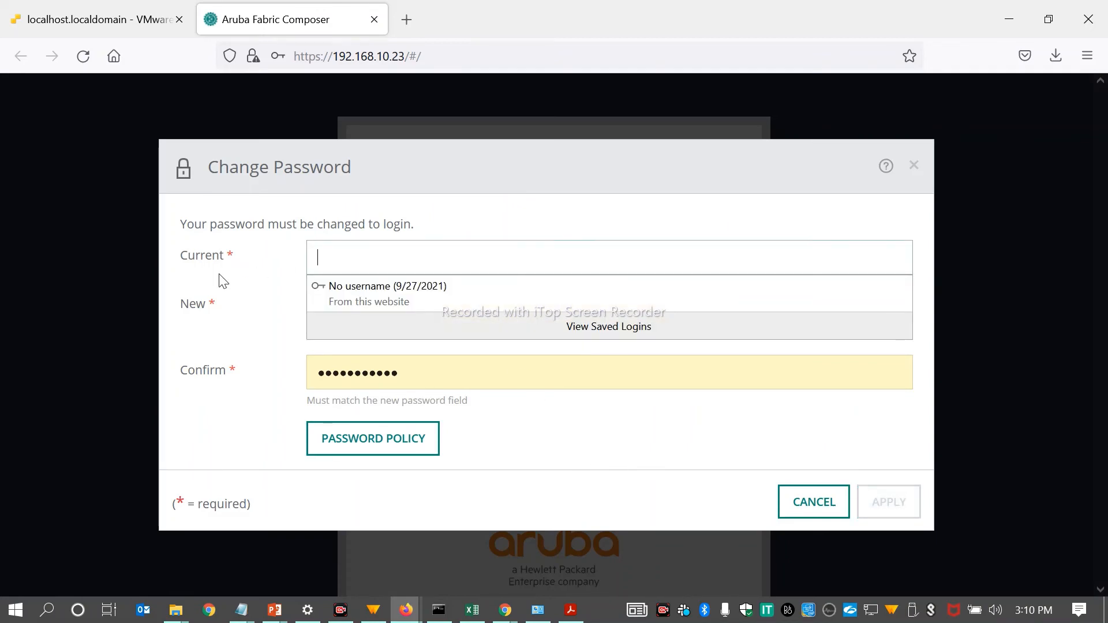
key("Tab")
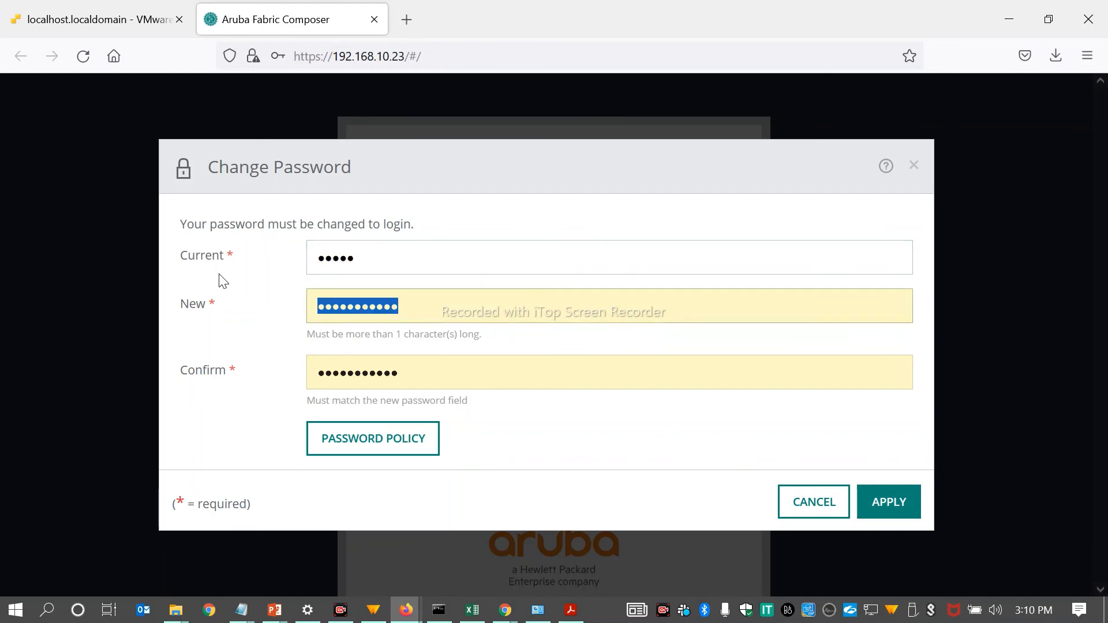
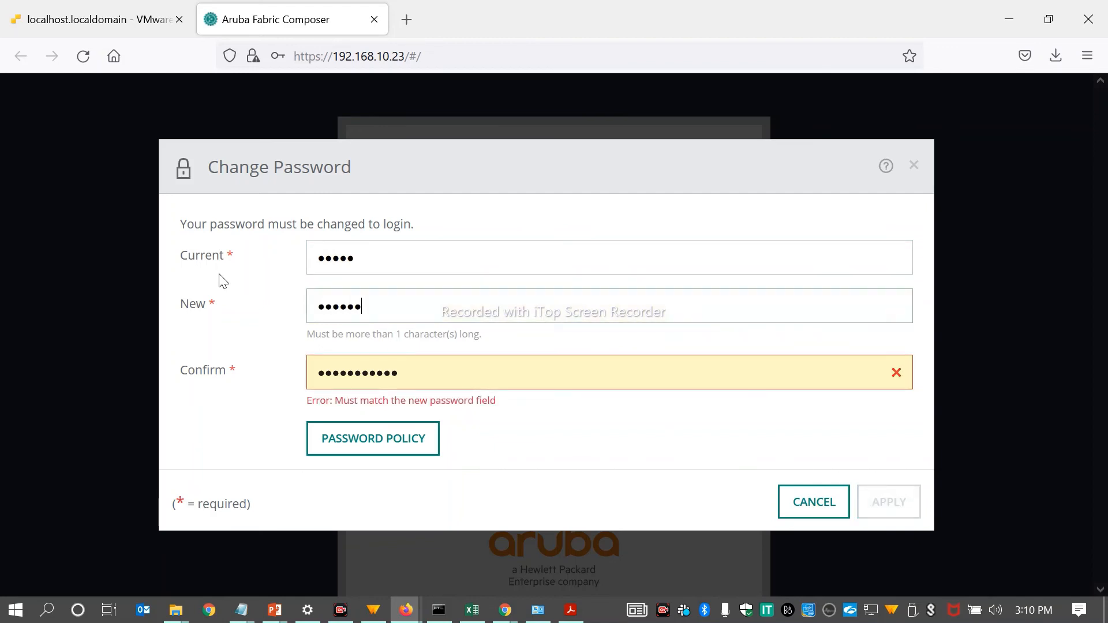
Step: Enter the new account password in place of the autofilled entry in the New field
key("BackSpace")
key("BackSpace")
key("BackSpace")
key("BackSpace")
key("BackSpace")
key("Tab")
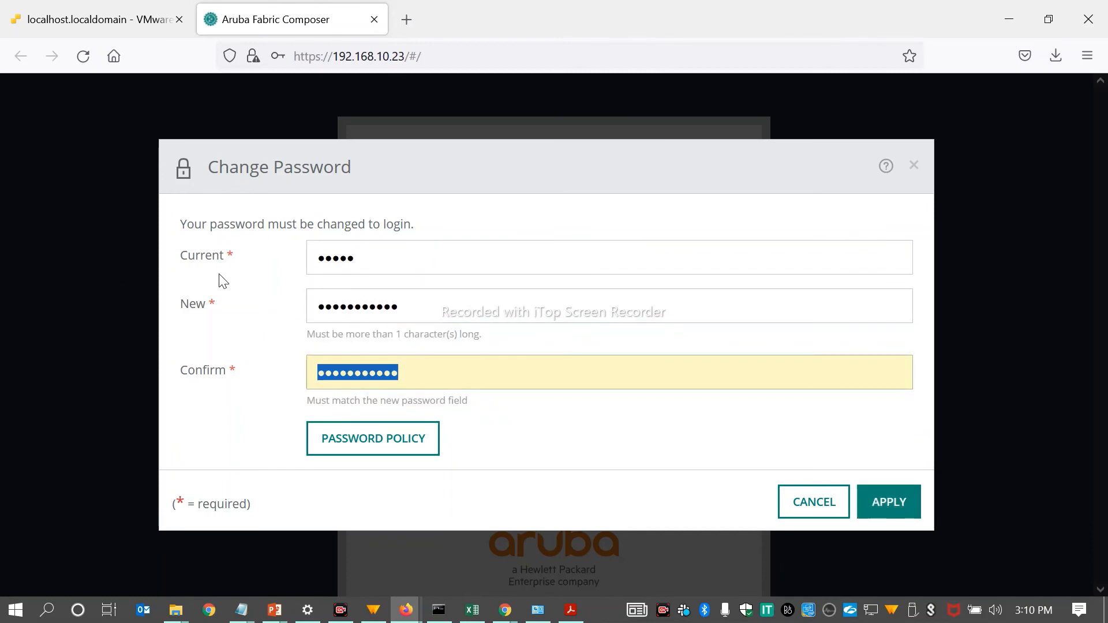
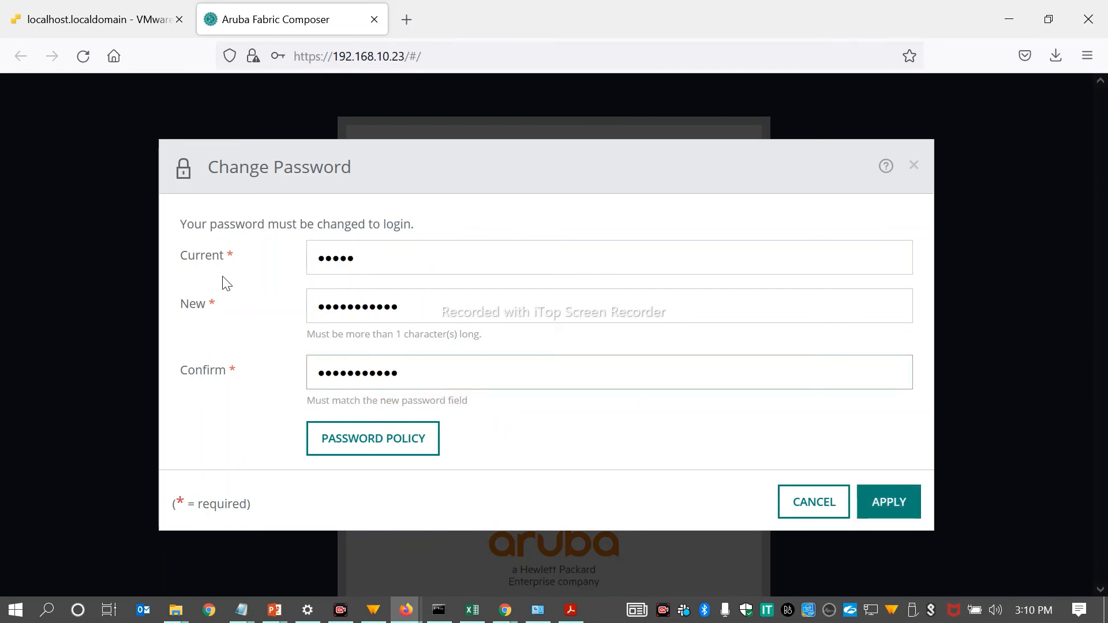
Step: Confirm the new password, apply the password change, and save the login for 192.168.10.23 in the browser
left_click(879, 500)
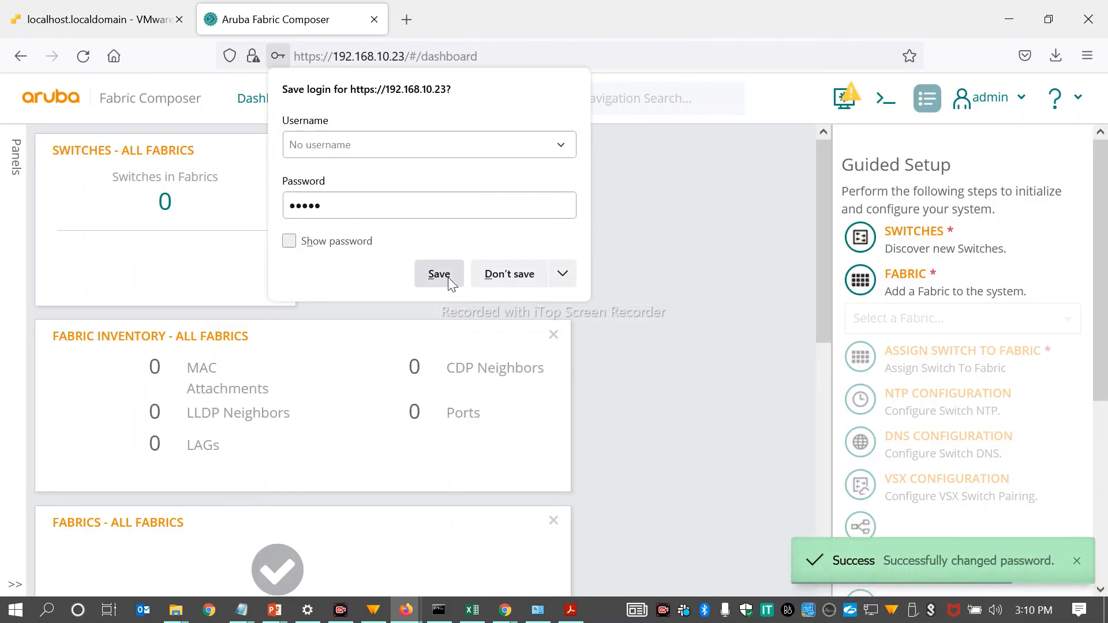
left_click(448, 277)
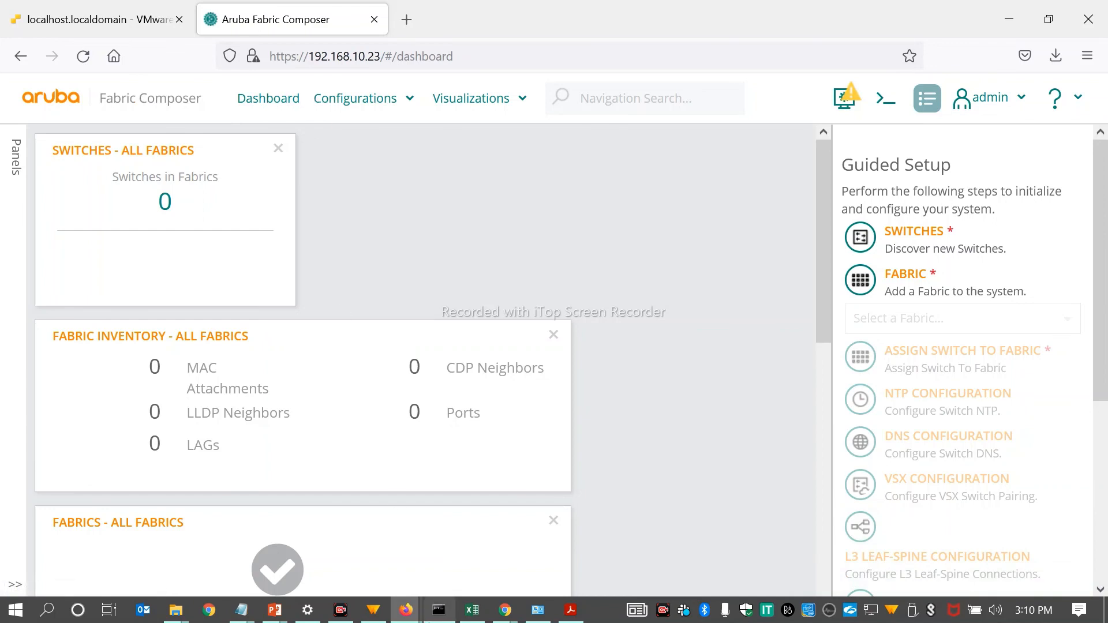
Step: Review the Guided Setup steps on the dashboard, from Switches through EVPN Configuration
mouse_move(844, 113)
scroll(924, 334, "down", 5)
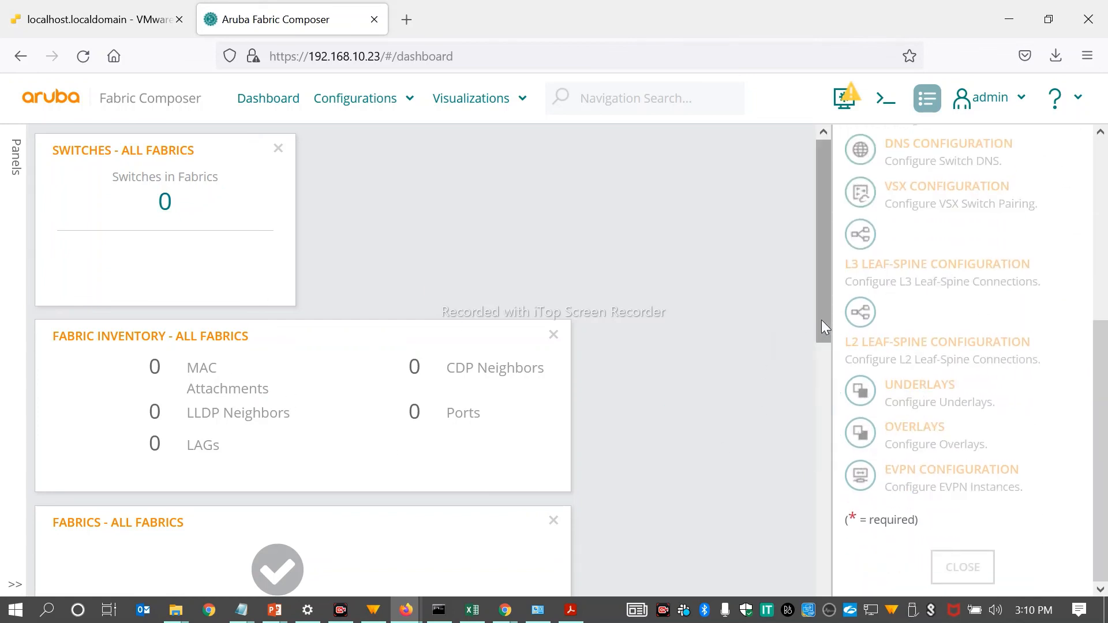
left_click_drag(1102, 364, 1104, 159)
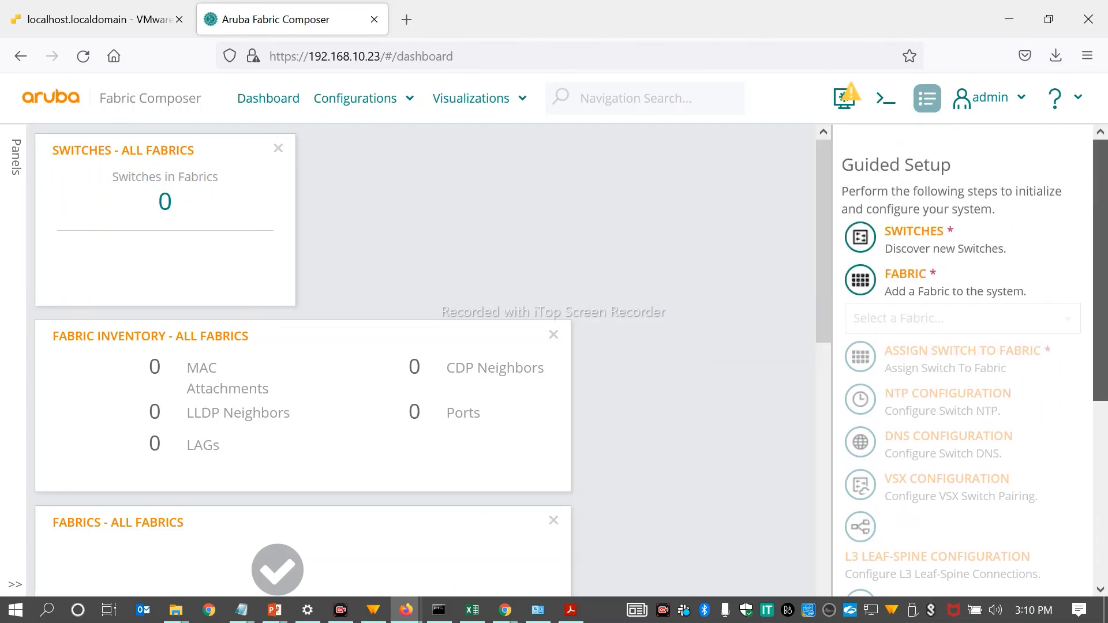